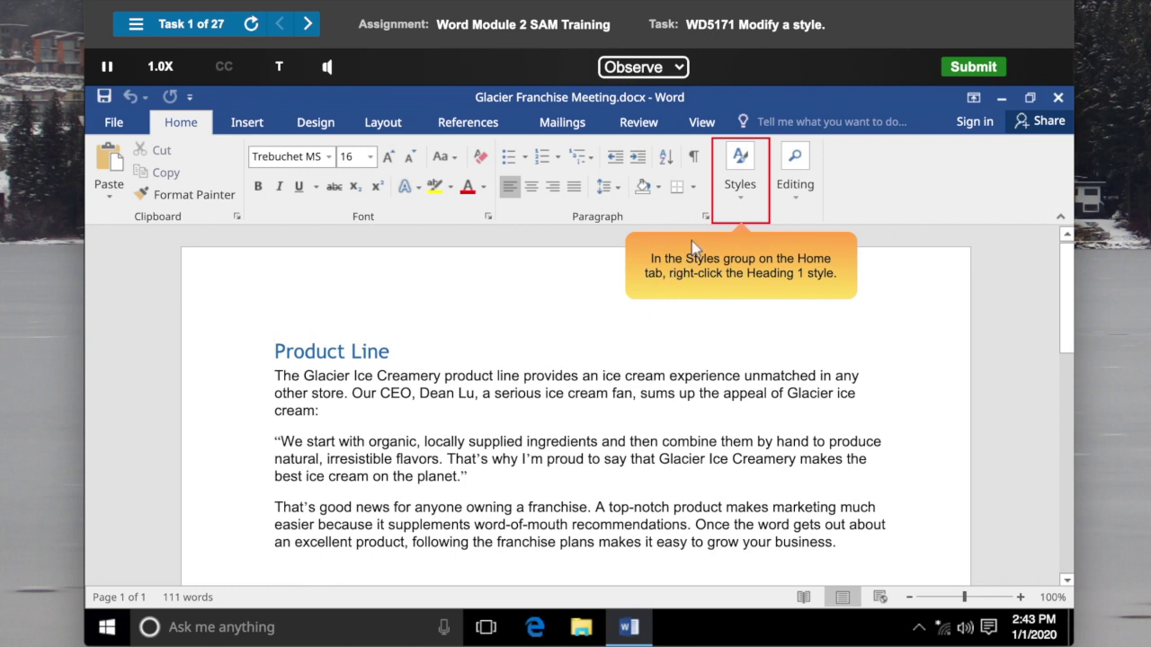
Open Modify Style for Heading 1 from the Styles gallery's right-click menu.
{"action": "left_click", "coordinate": [741, 185]}
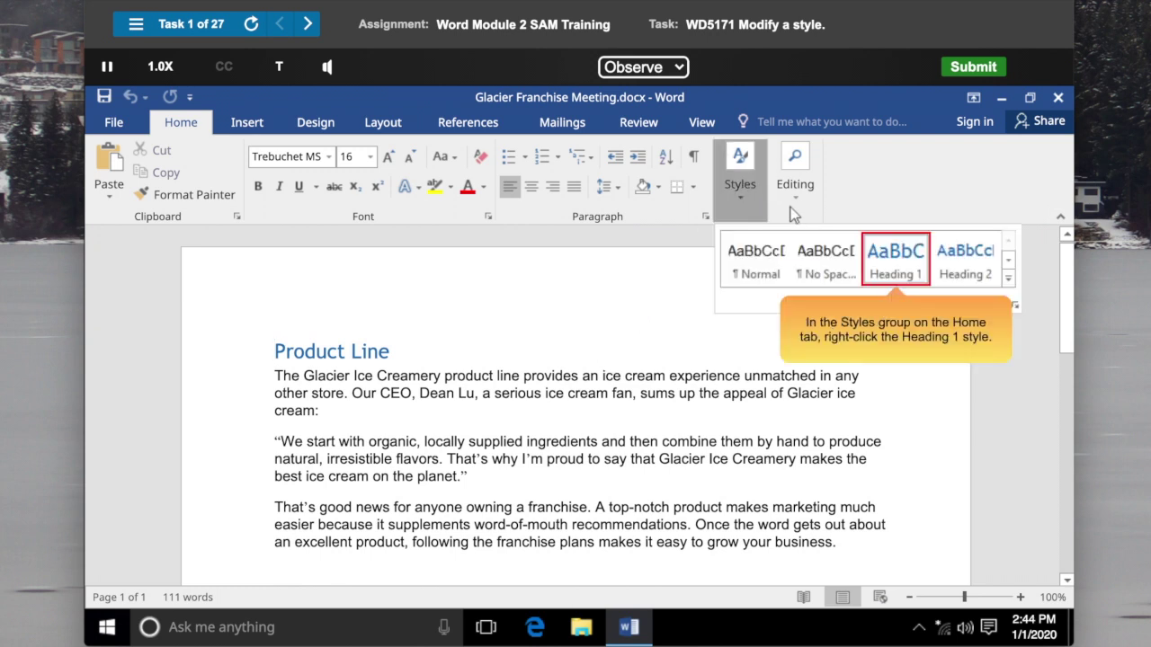
{"action": "right_click", "coordinate": [898, 264]}
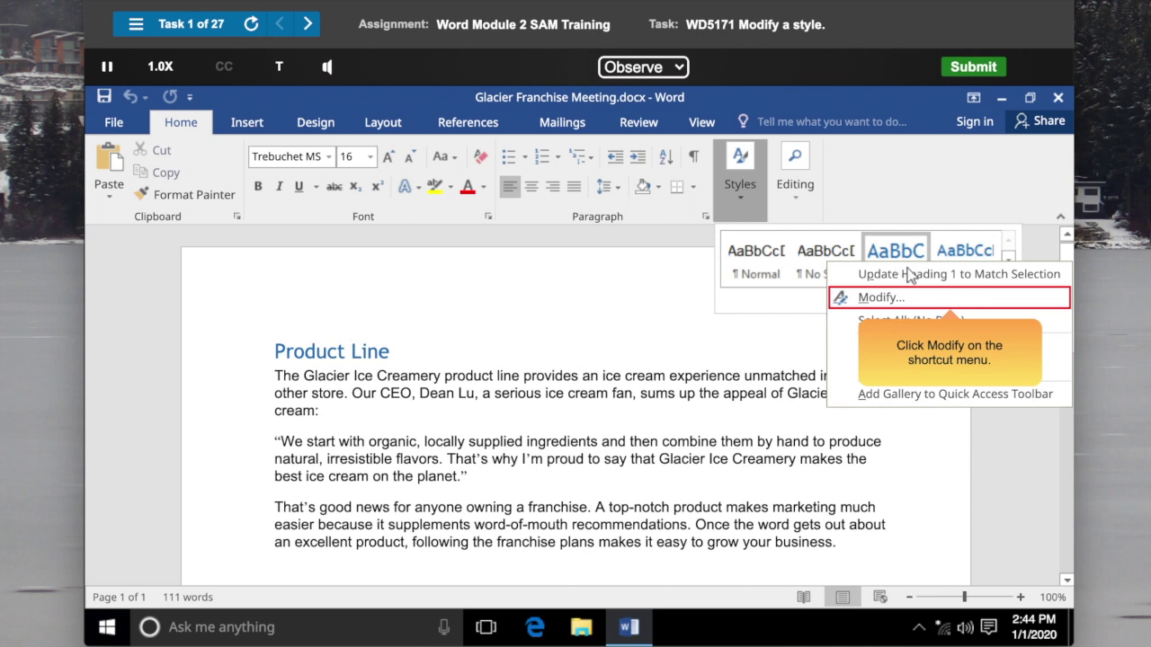
{"action": "left_click", "coordinate": [950, 299]}
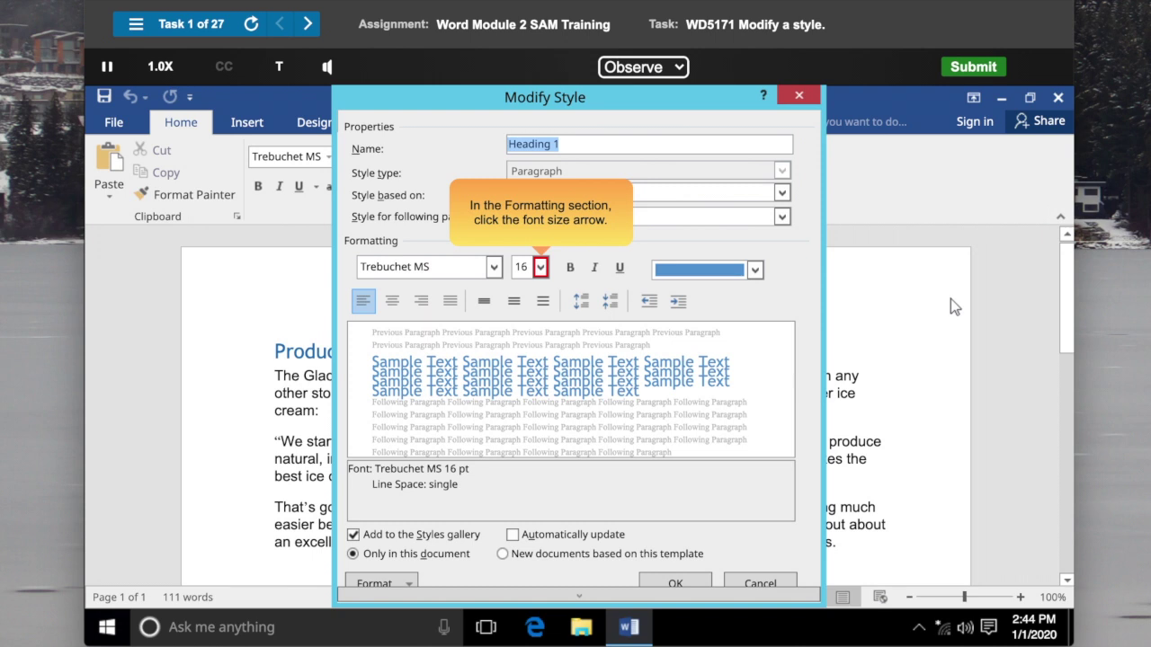
Set the Heading 1 style to 18 pt and bold, and apply the change.
{"action": "left_click", "coordinate": [540, 267]}
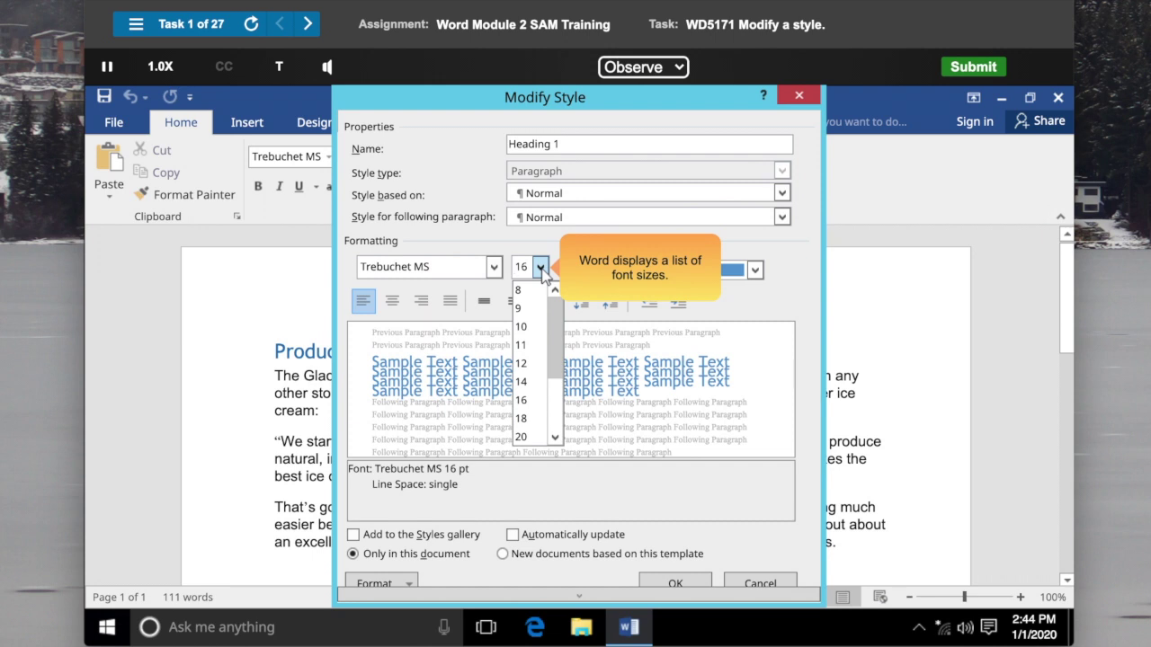
{"action": "left_click", "coordinate": [530, 419]}
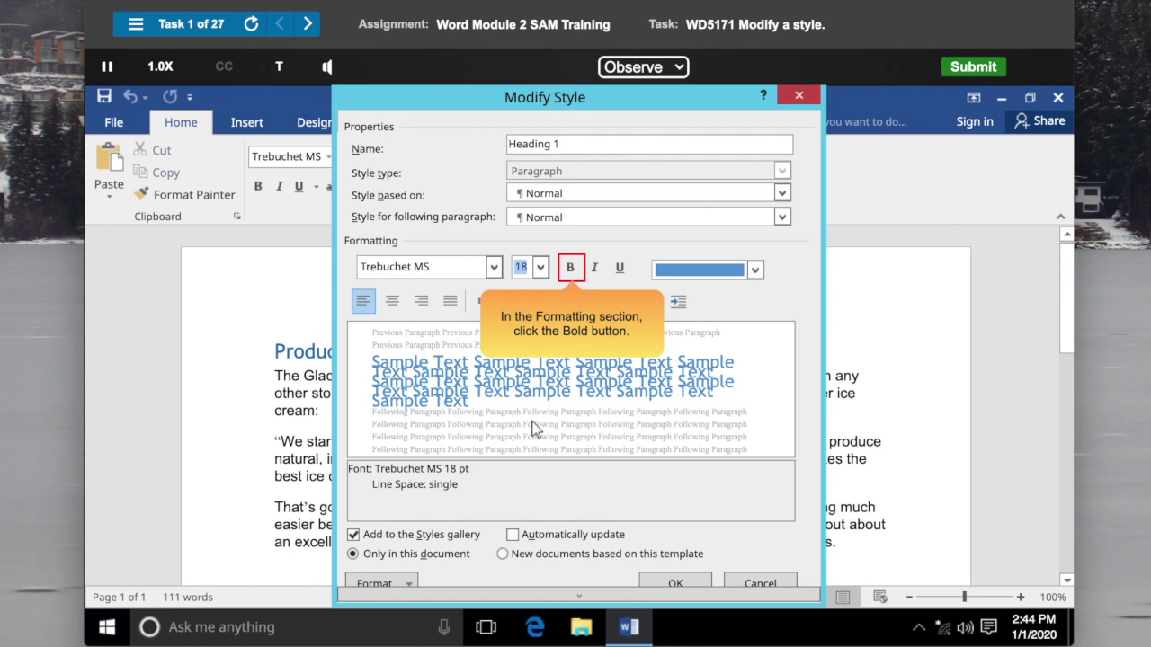
{"action": "left_click", "coordinate": [572, 270]}
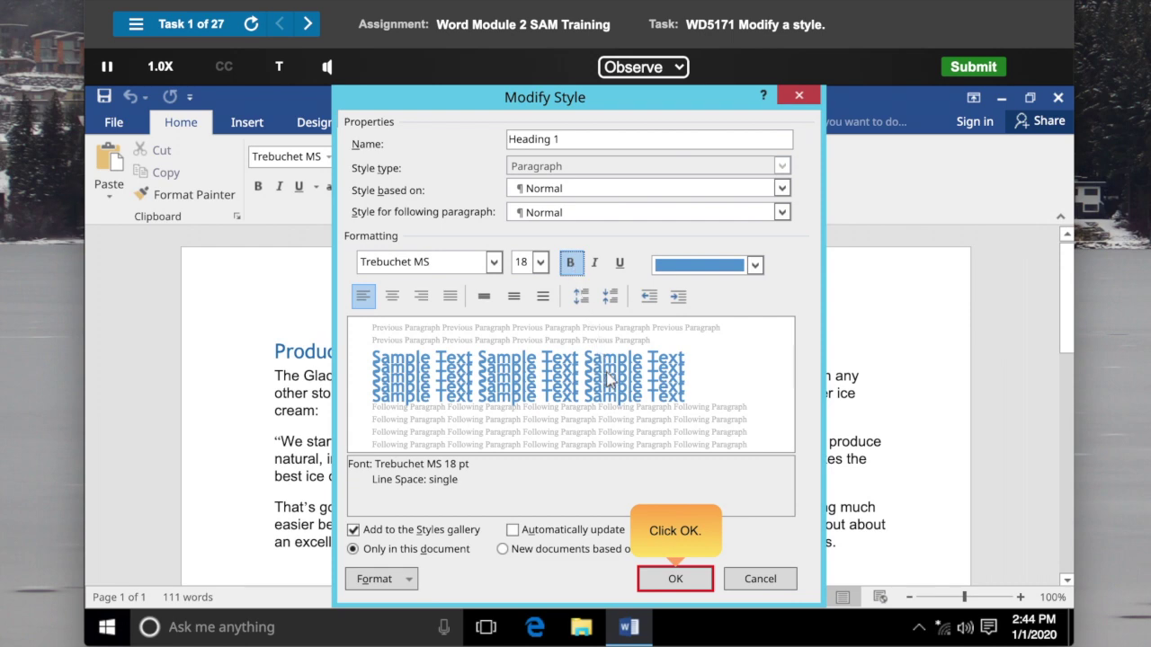
{"action": "left_click", "coordinate": [676, 580]}
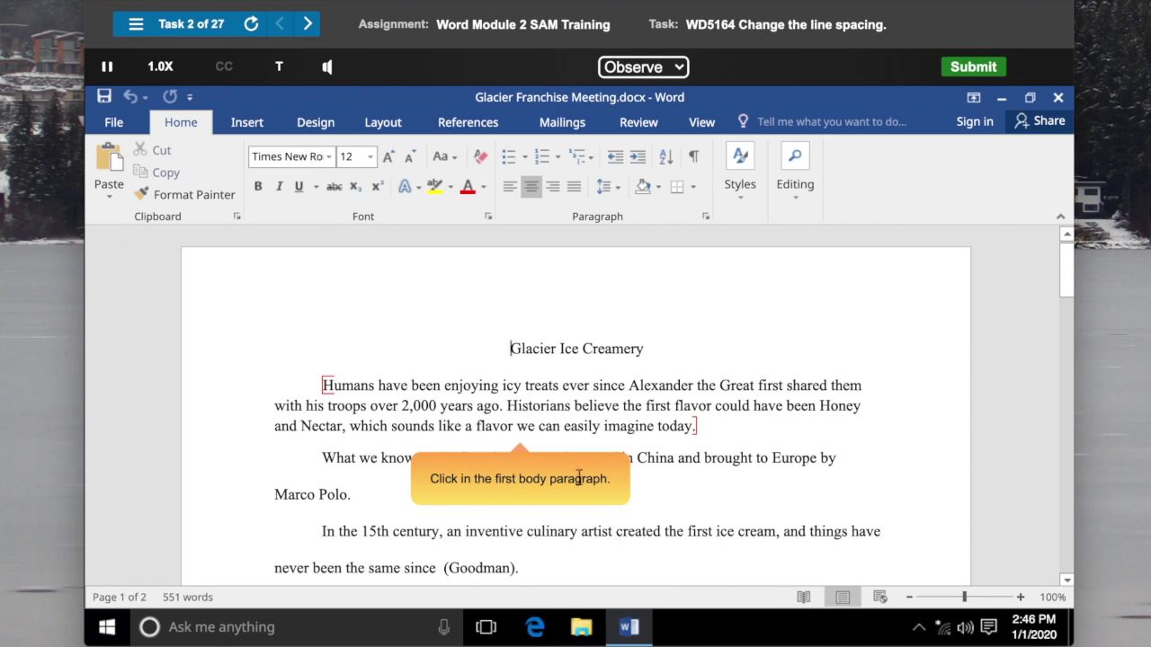
Apply 2.0 line spacing to the Alexander the Great paragraph.
{"action": "left_click", "coordinate": [530, 410]}
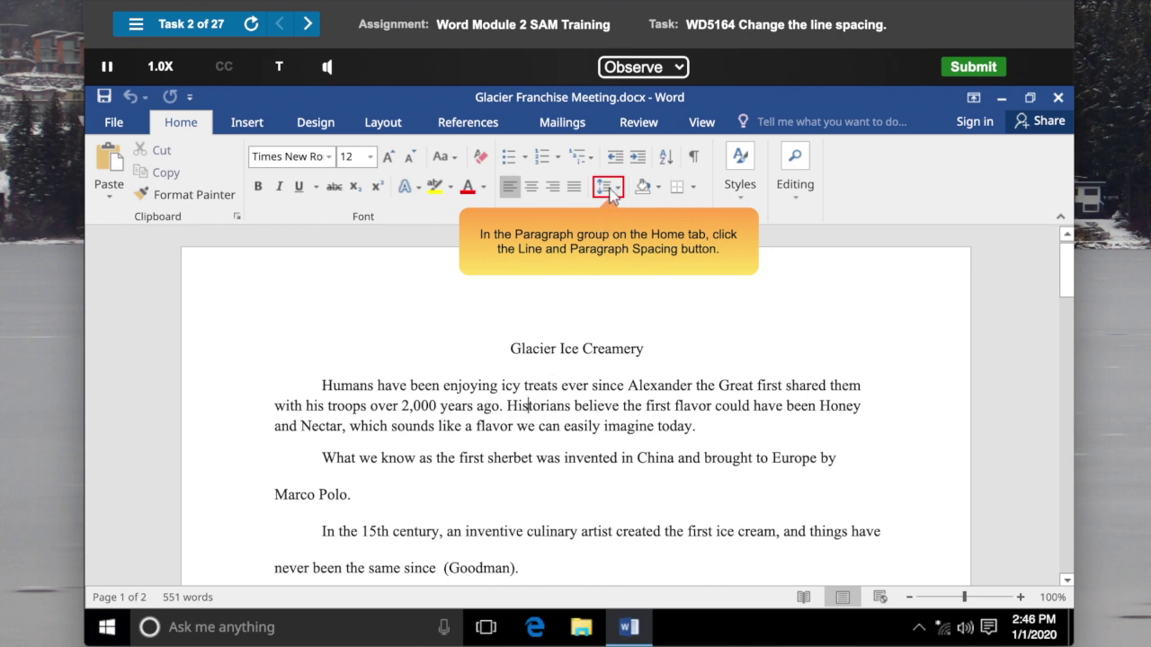
{"action": "left_click", "coordinate": [608, 191]}
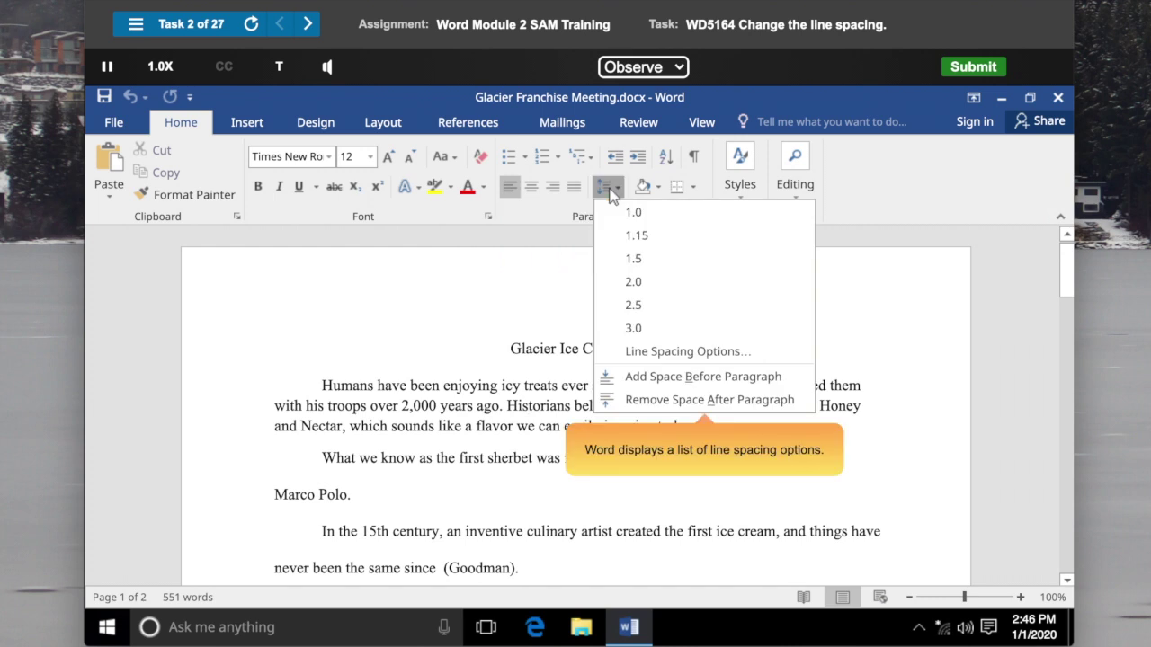
{"action": "left_click", "coordinate": [705, 286]}
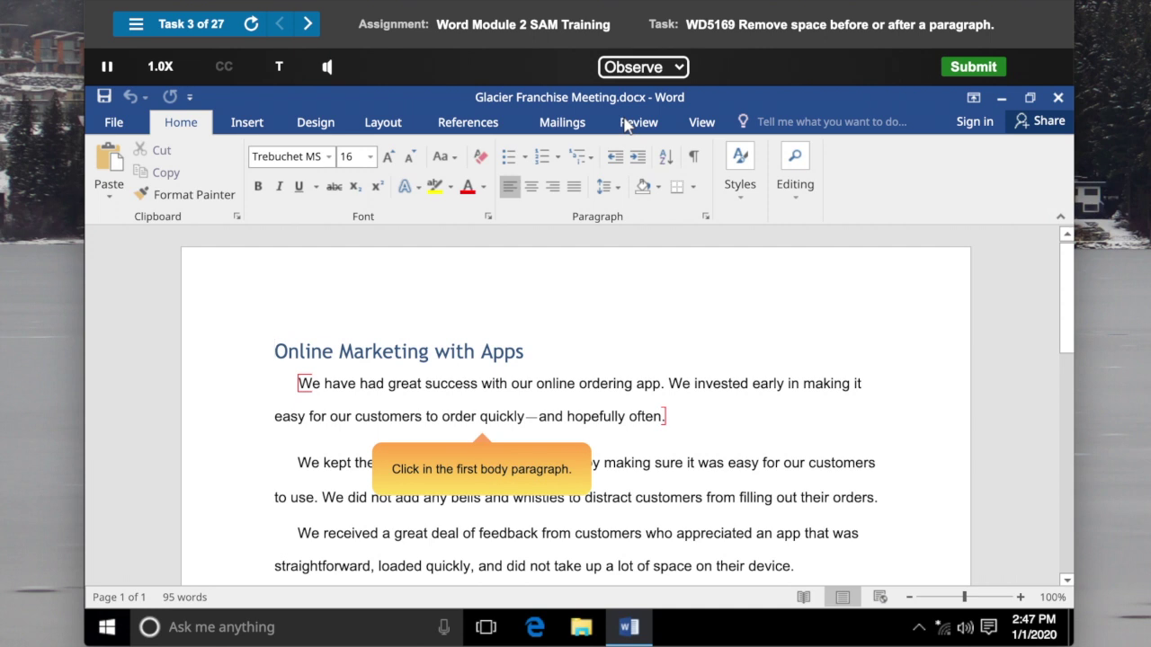
Remove the space before and after the first Online Marketing with Apps paragraph.
{"action": "left_click", "coordinate": [733, 383]}
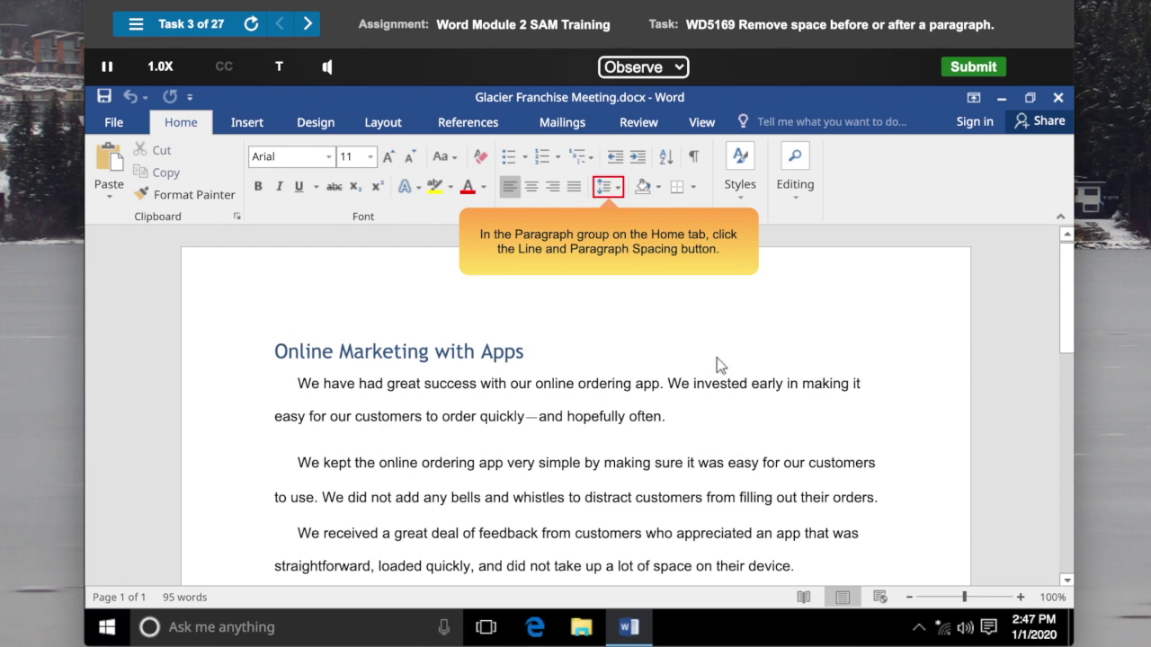
{"action": "left_click", "coordinate": [608, 189]}
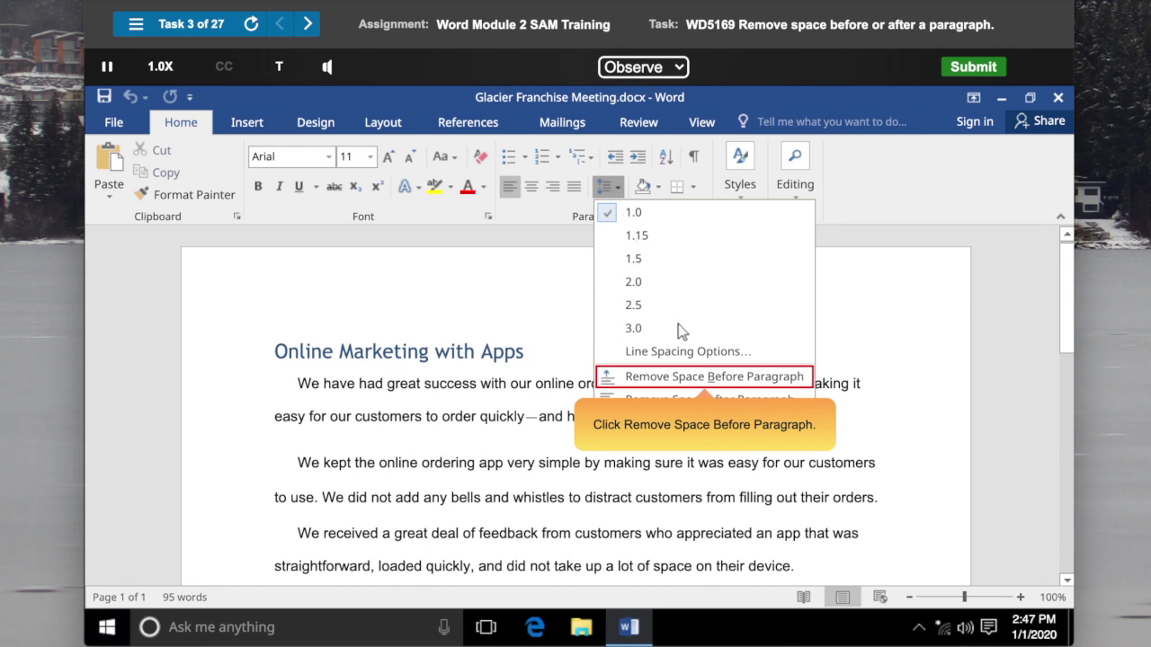
{"action": "left_click", "coordinate": [705, 378]}
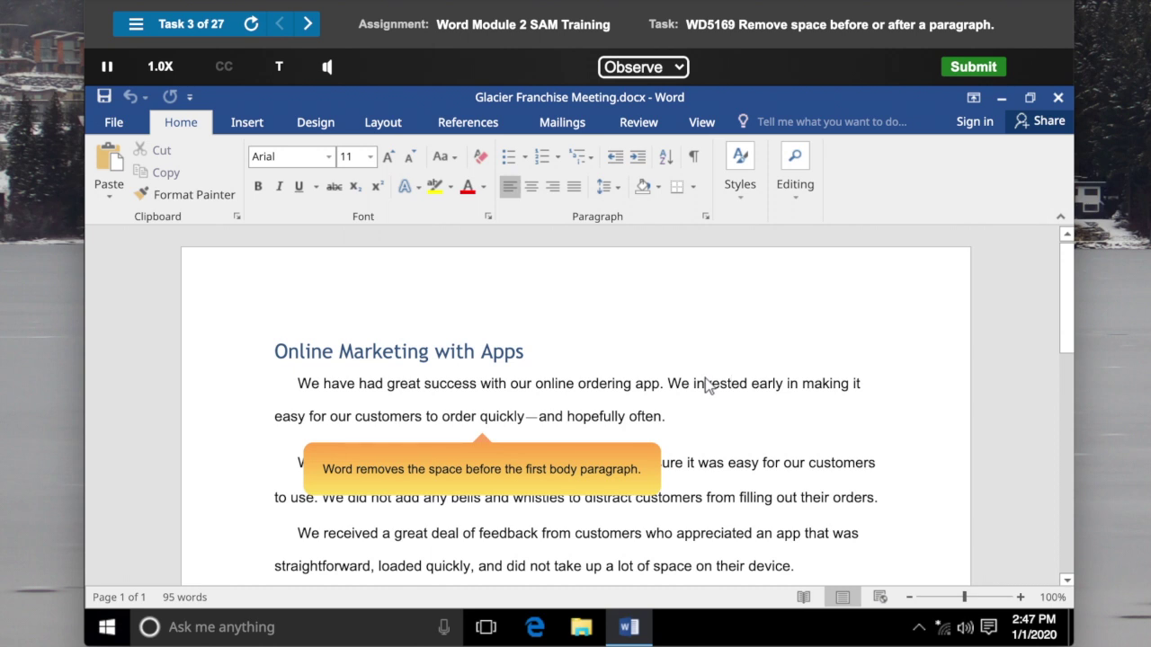
{"action": "left_click", "coordinate": [609, 188]}
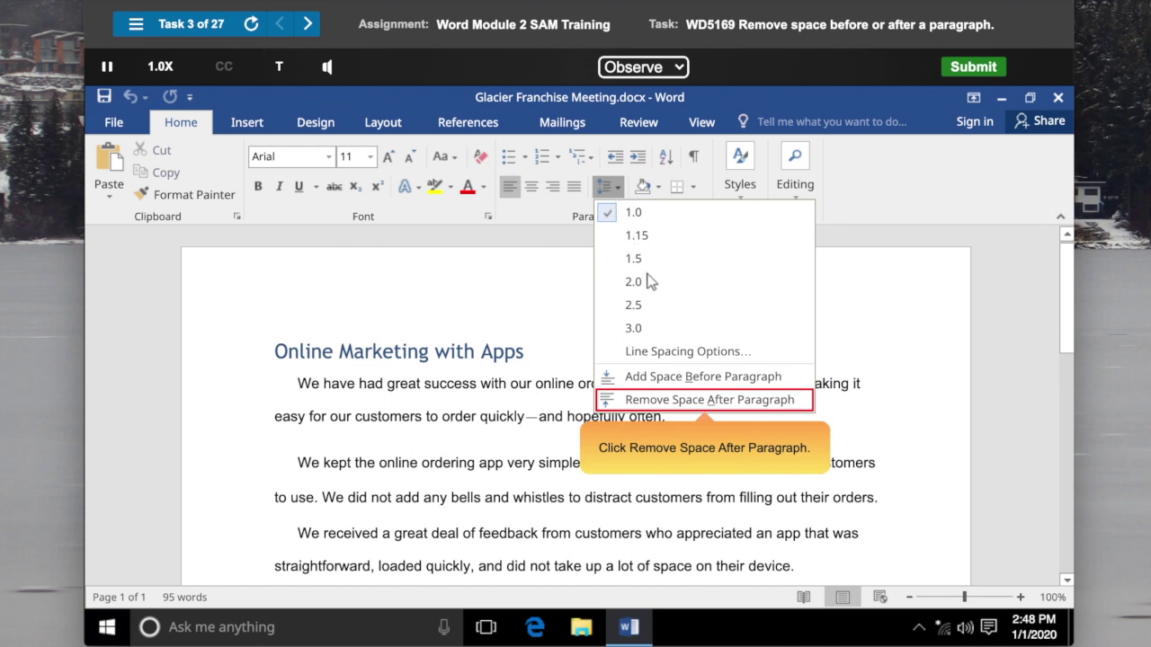
{"action": "left_click", "coordinate": [705, 401]}
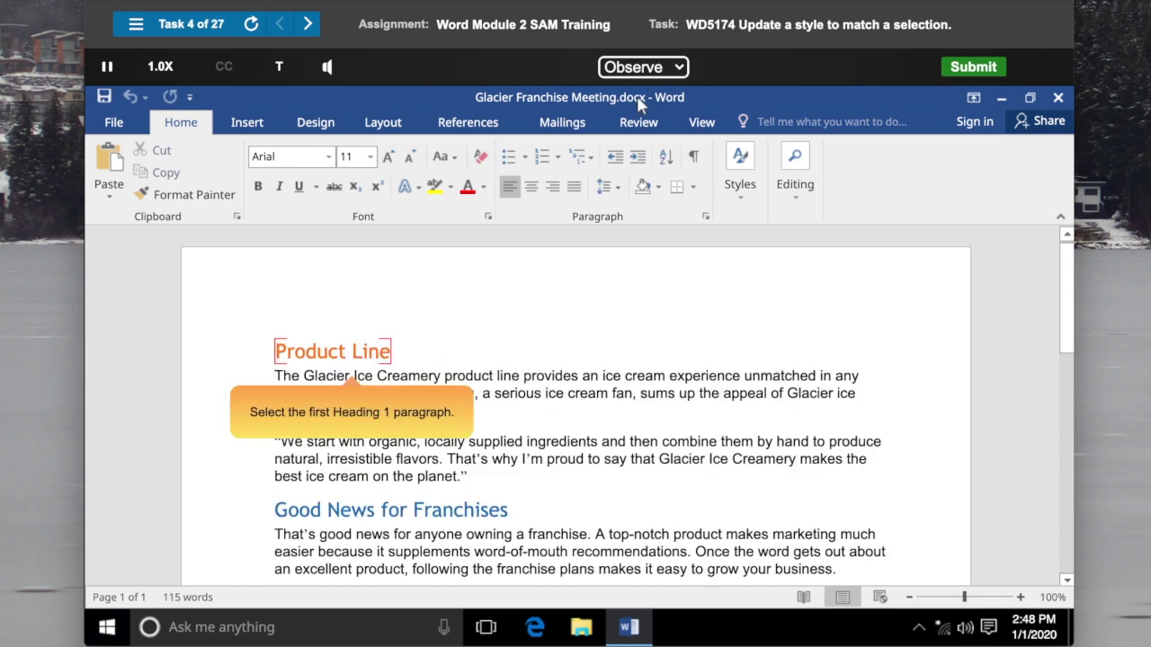
Select the orange Product Line heading and update Heading 1 to match it.
{"action": "left_click_drag", "start_coordinate": [276, 358], "coordinate": [391, 360]}
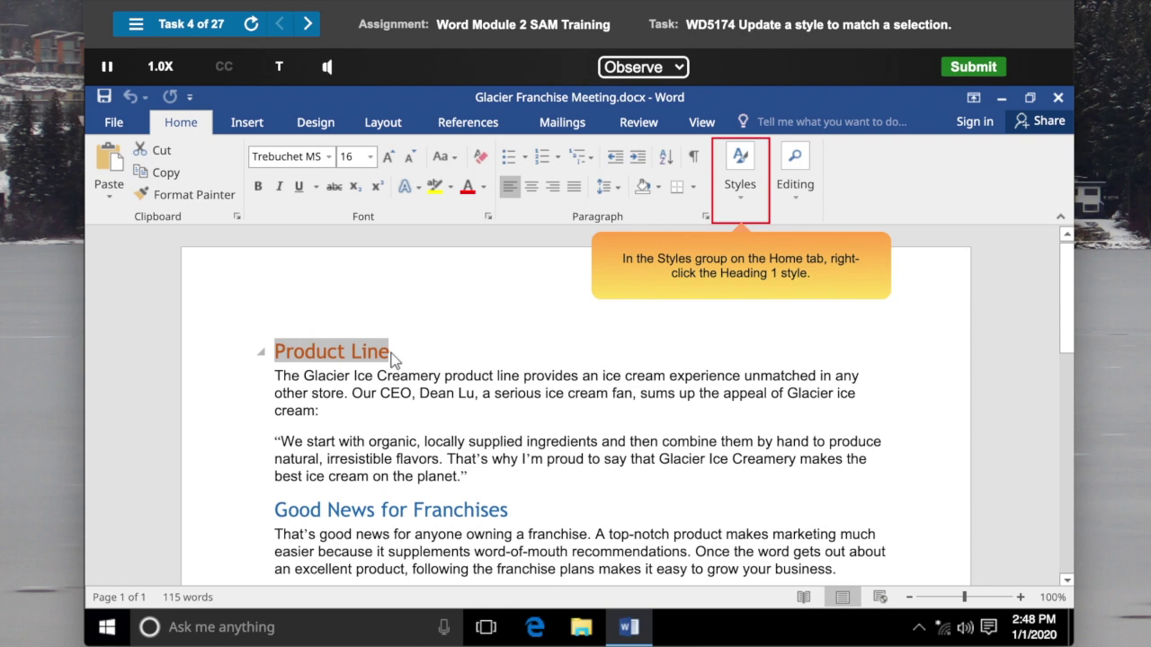
{"action": "left_click", "coordinate": [741, 186]}
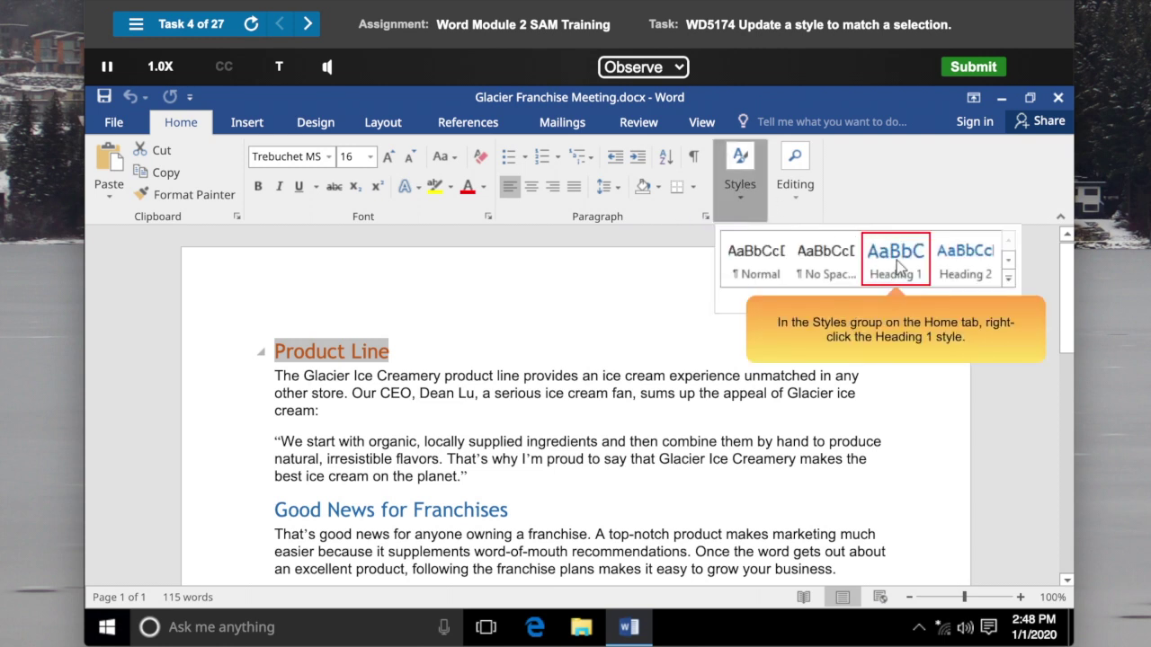
{"action": "right_click", "coordinate": [897, 264]}
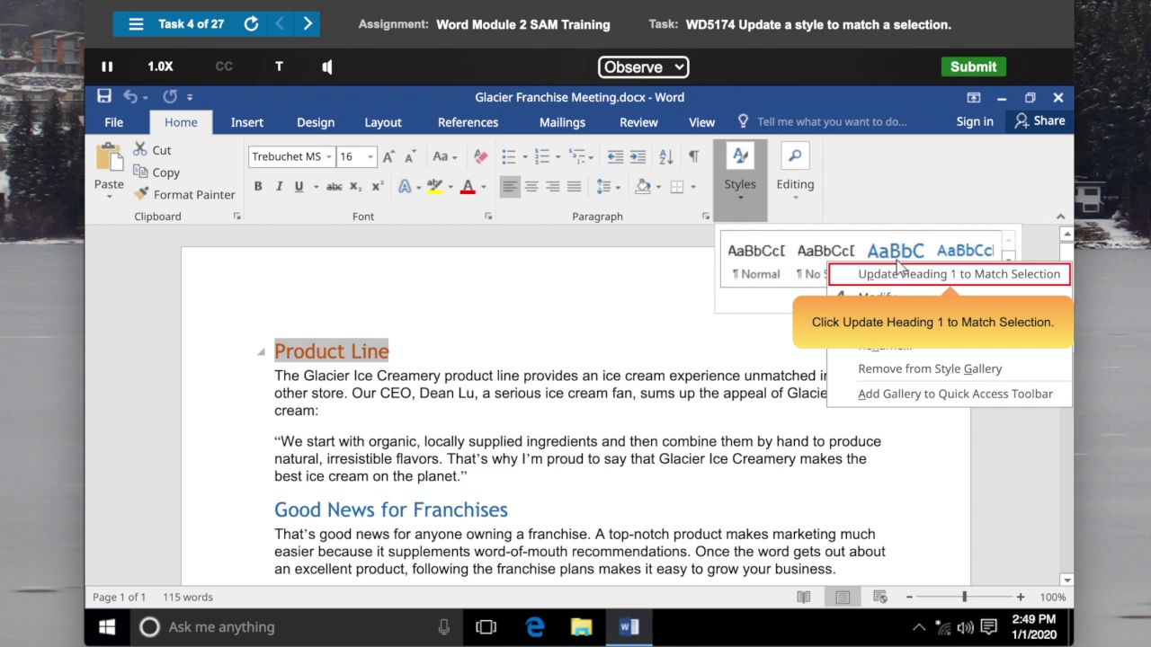
{"action": "left_click", "coordinate": [950, 275]}
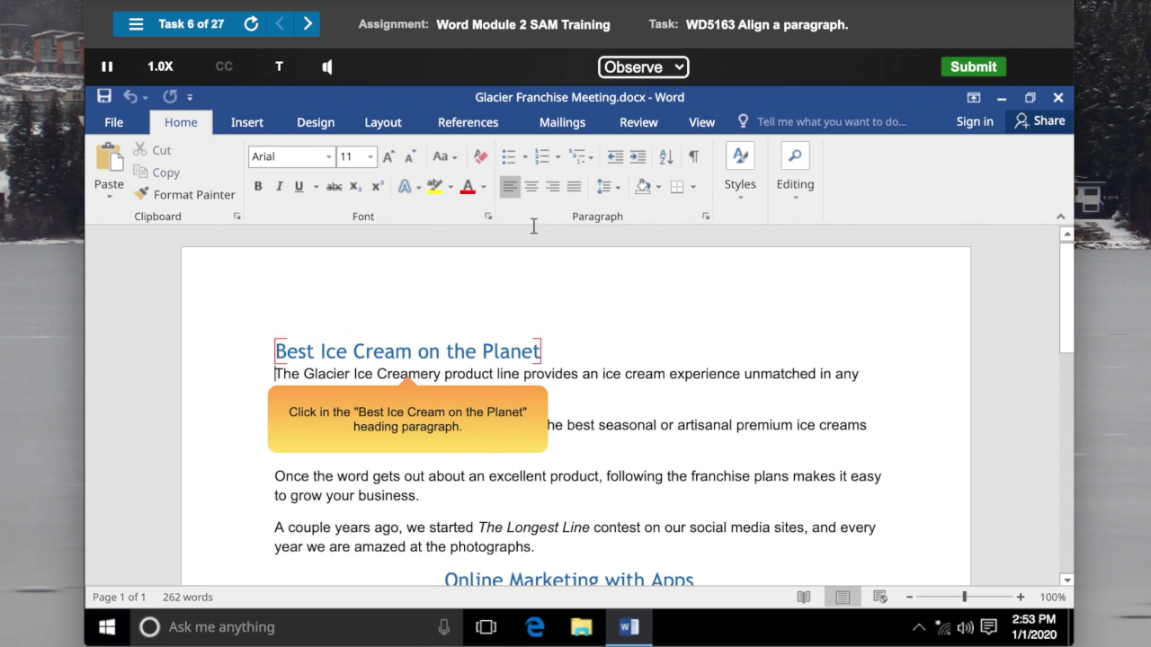
Center-align the 'Best Ice Cream on the Planet' heading.
{"action": "left_click", "coordinate": [354, 352]}
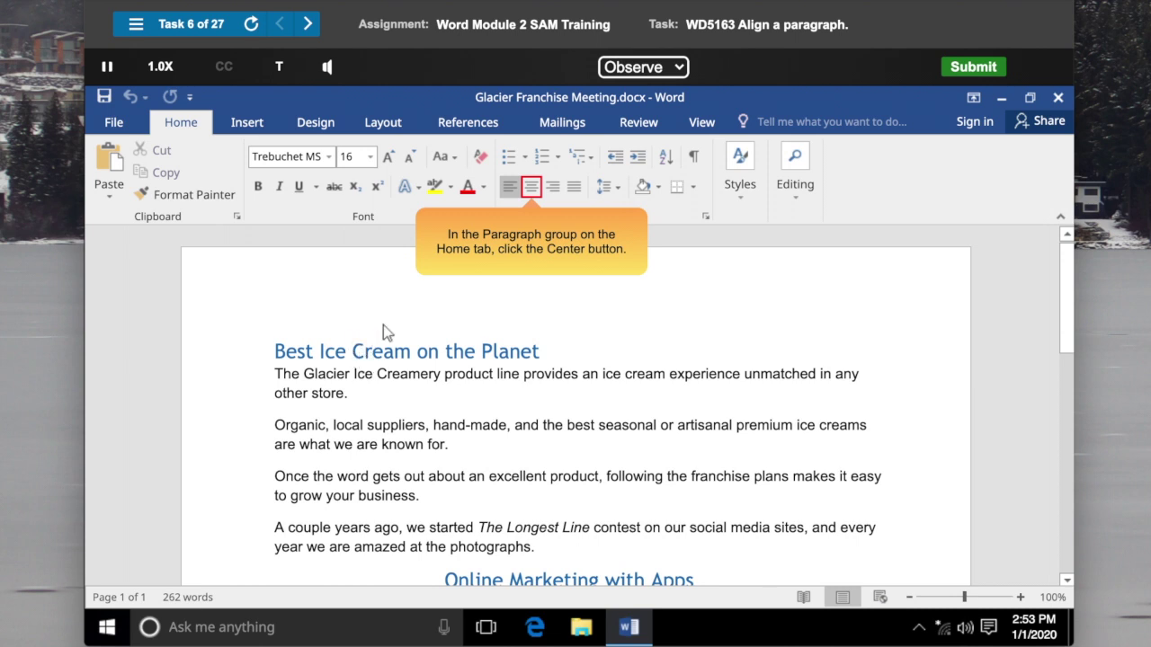
{"action": "left_click", "coordinate": [531, 187]}
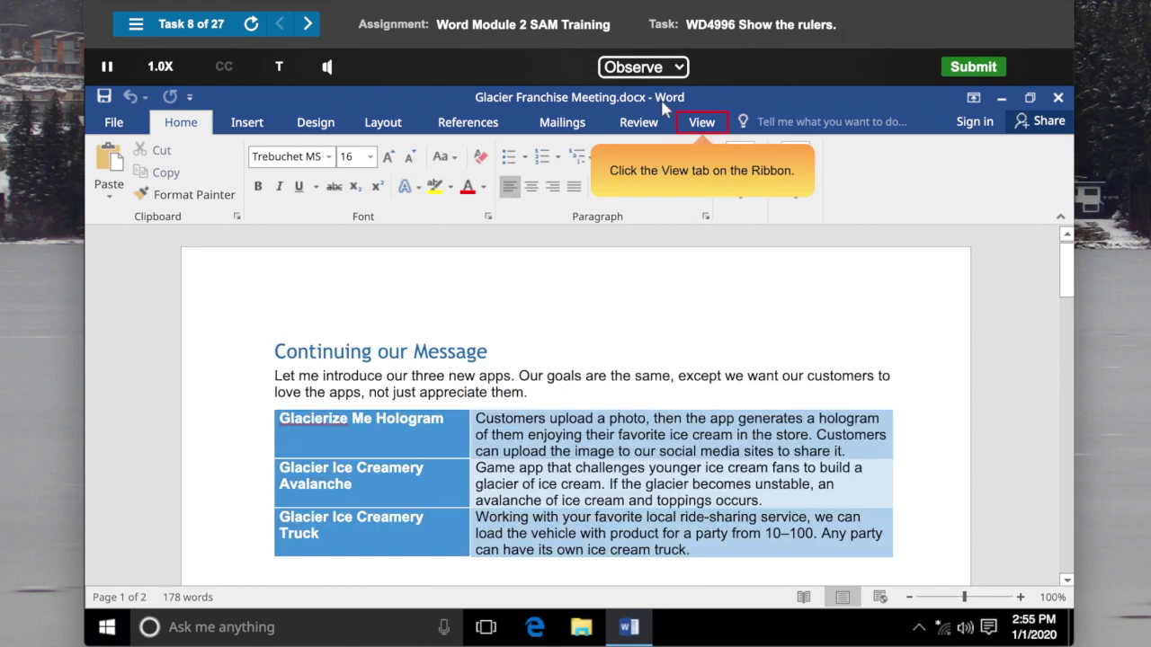
Turn on the Ruler option in the View tab's Show group.
{"action": "left_click", "coordinate": [703, 124]}
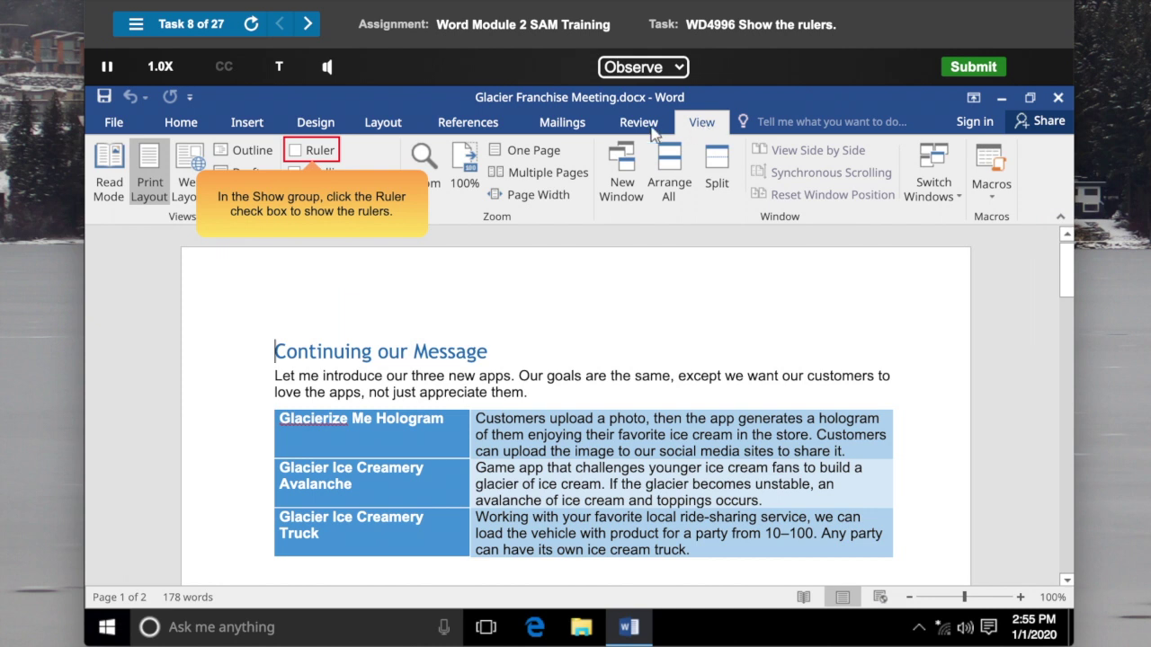
{"action": "left_click", "coordinate": [315, 155]}
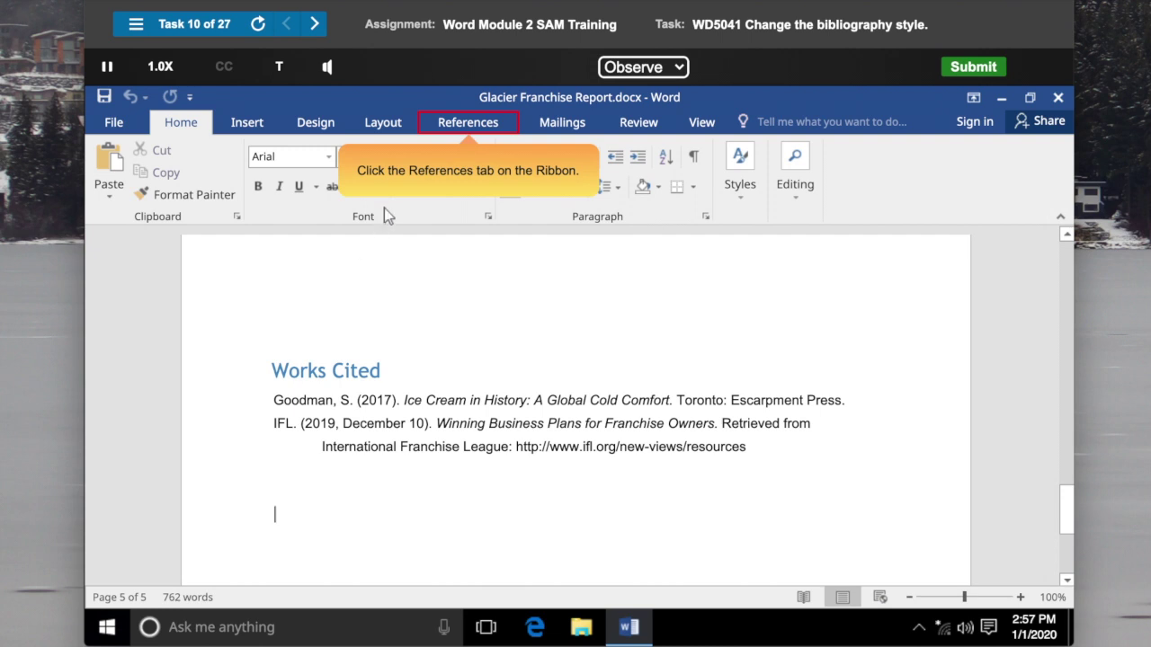
Change the document's citation style to MLA Seventh Edition.
{"action": "left_click", "coordinate": [471, 128]}
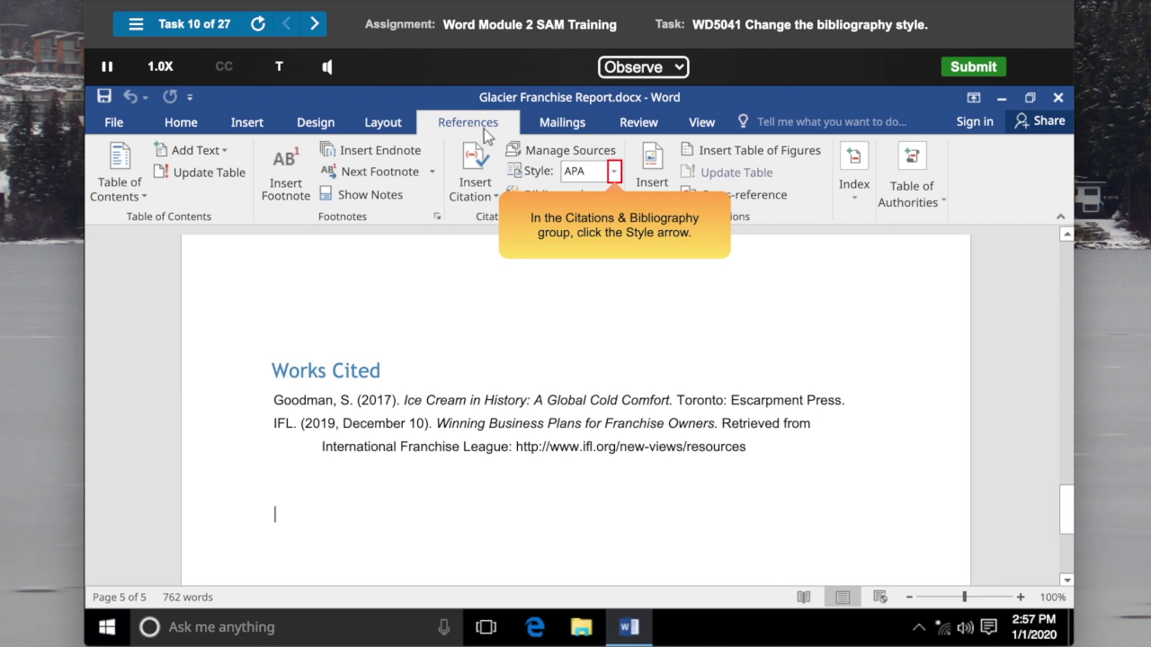
{"action": "left_click", "coordinate": [615, 174]}
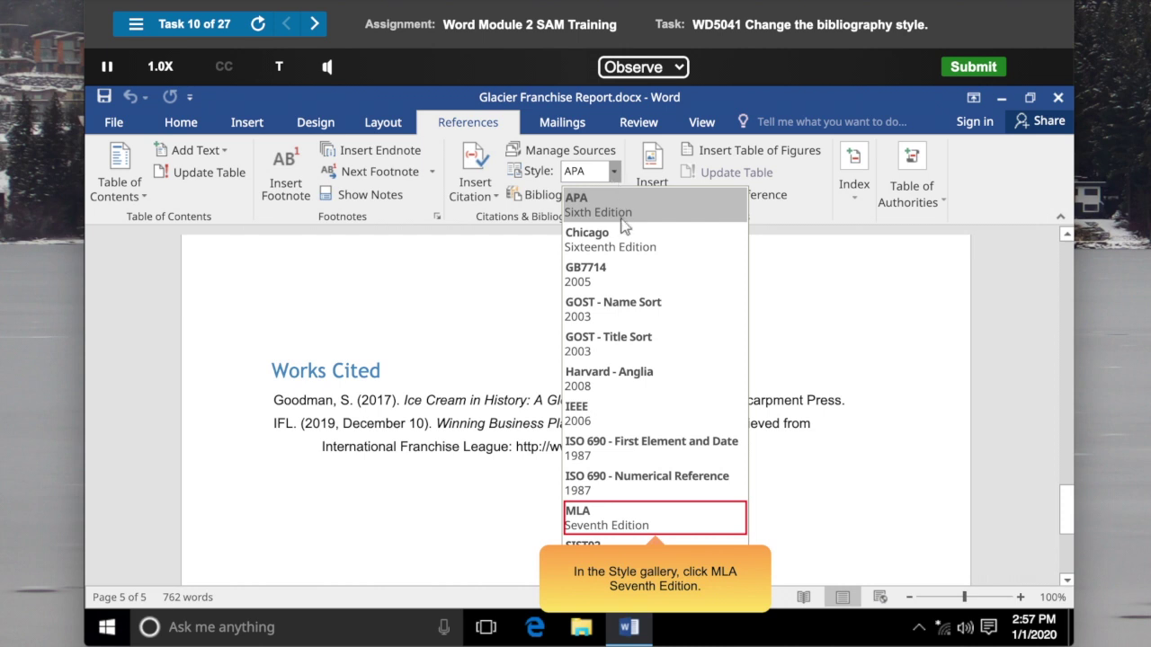
{"action": "left_click", "coordinate": [659, 526]}
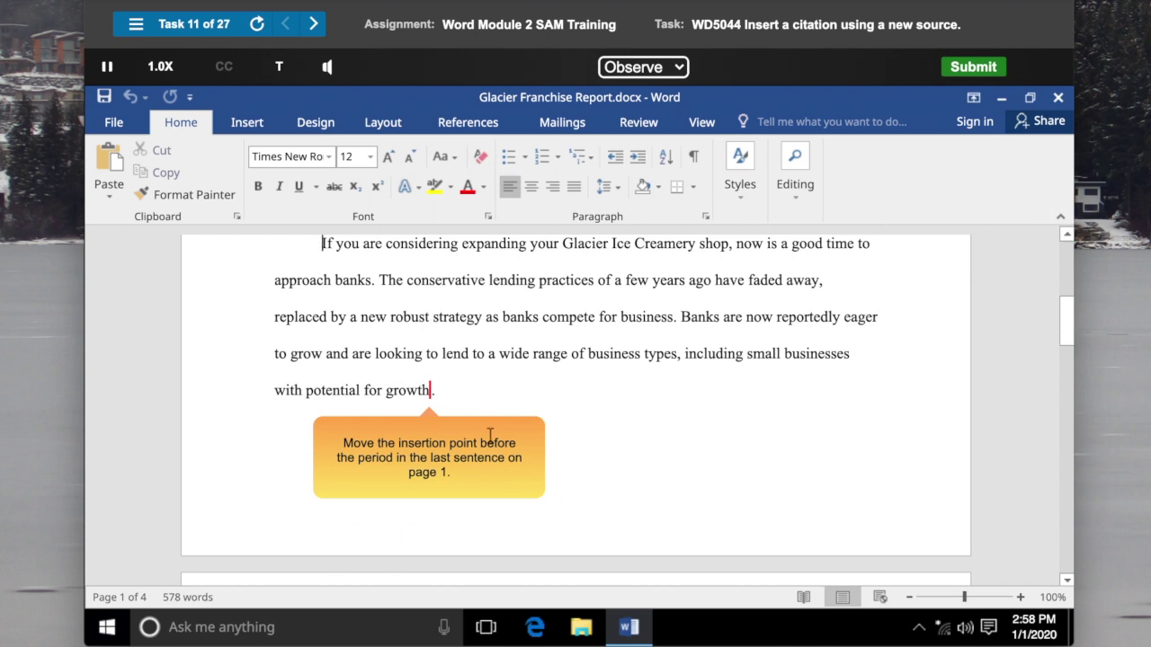
Start a new Article in a Periodical source for a citation before the period after 'growth'.
{"action": "left_click", "coordinate": [431, 390]}
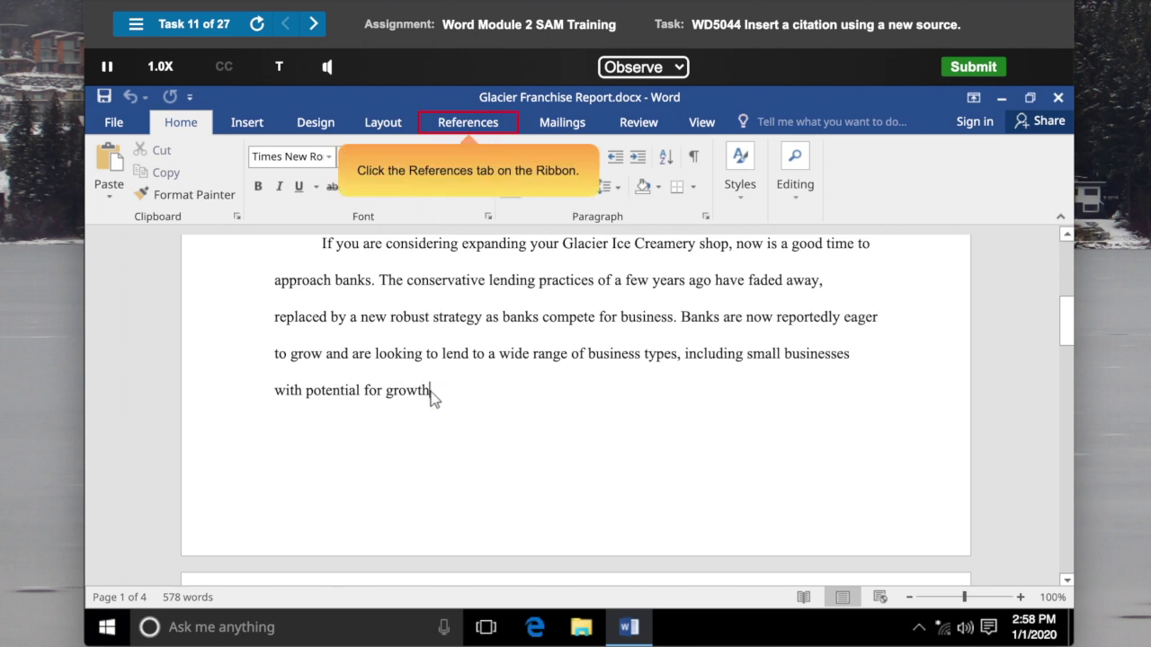
{"action": "left_click", "coordinate": [470, 126]}
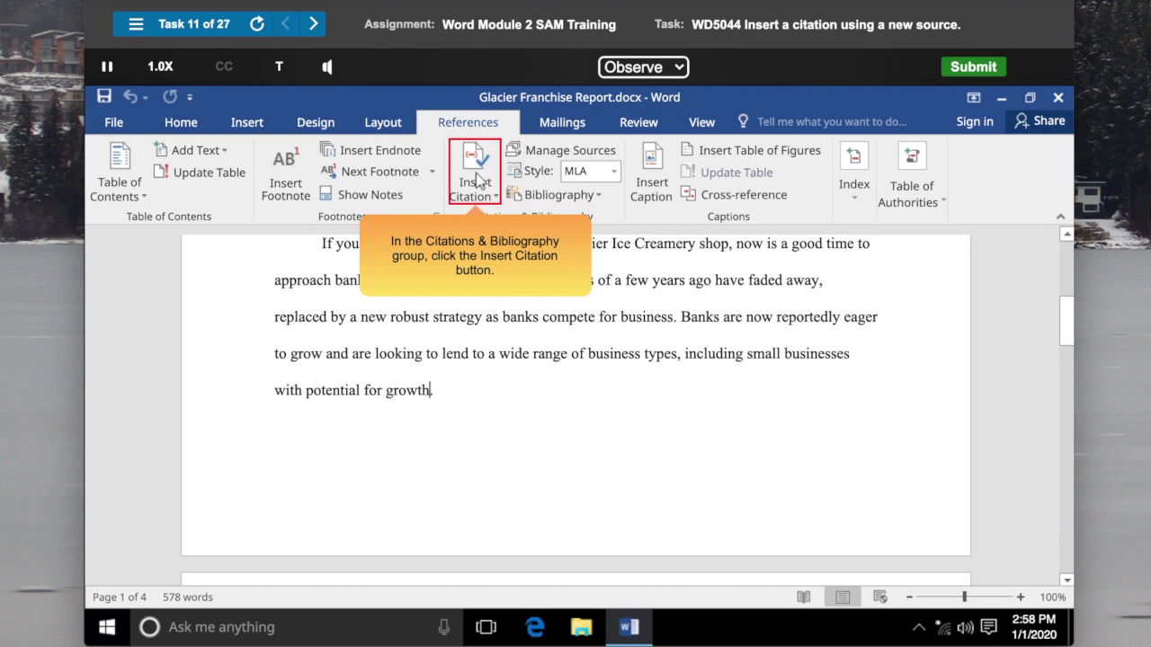
{"action": "left_click", "coordinate": [477, 177]}
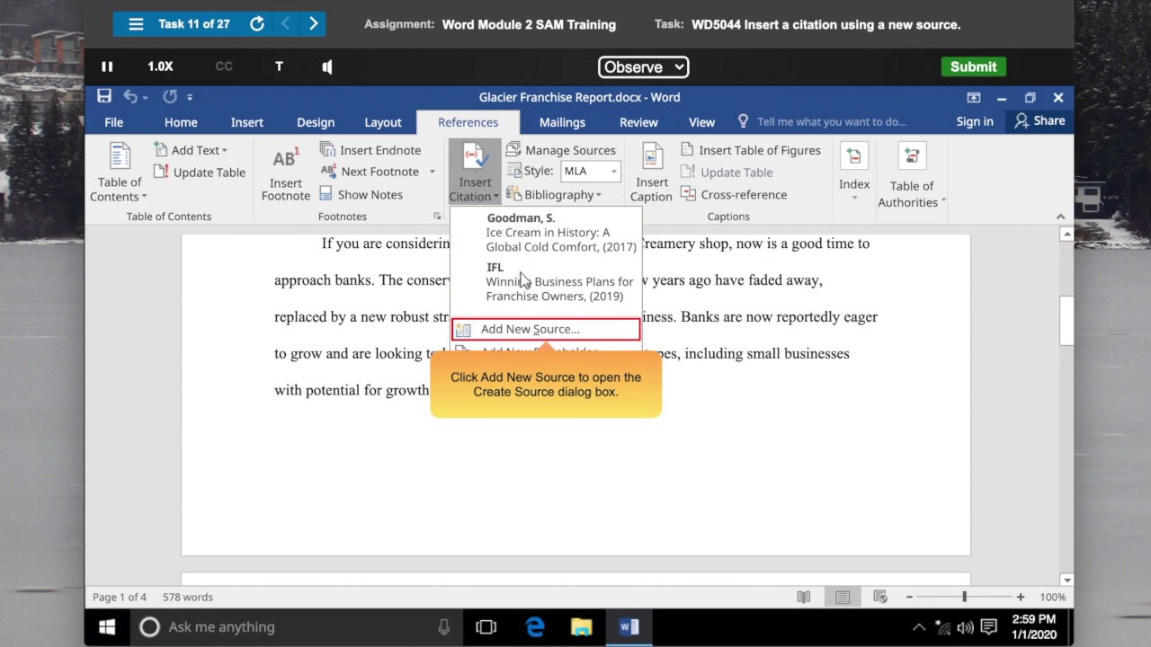
{"action": "left_click", "coordinate": [550, 332]}
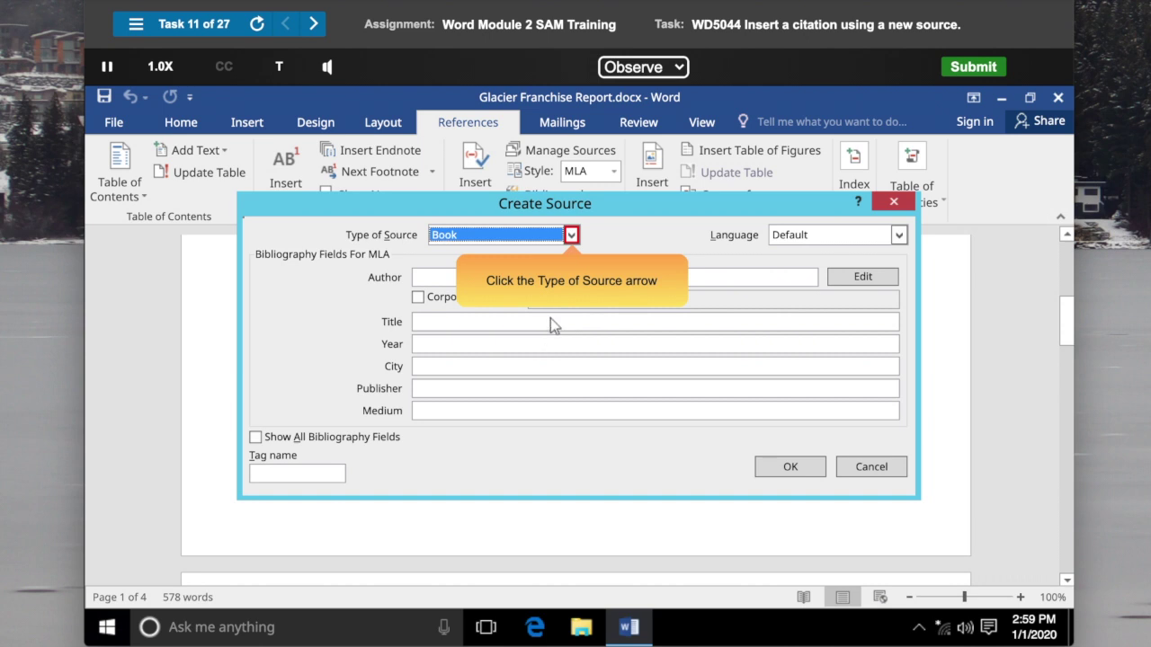
{"action": "left_click", "coordinate": [571, 235]}
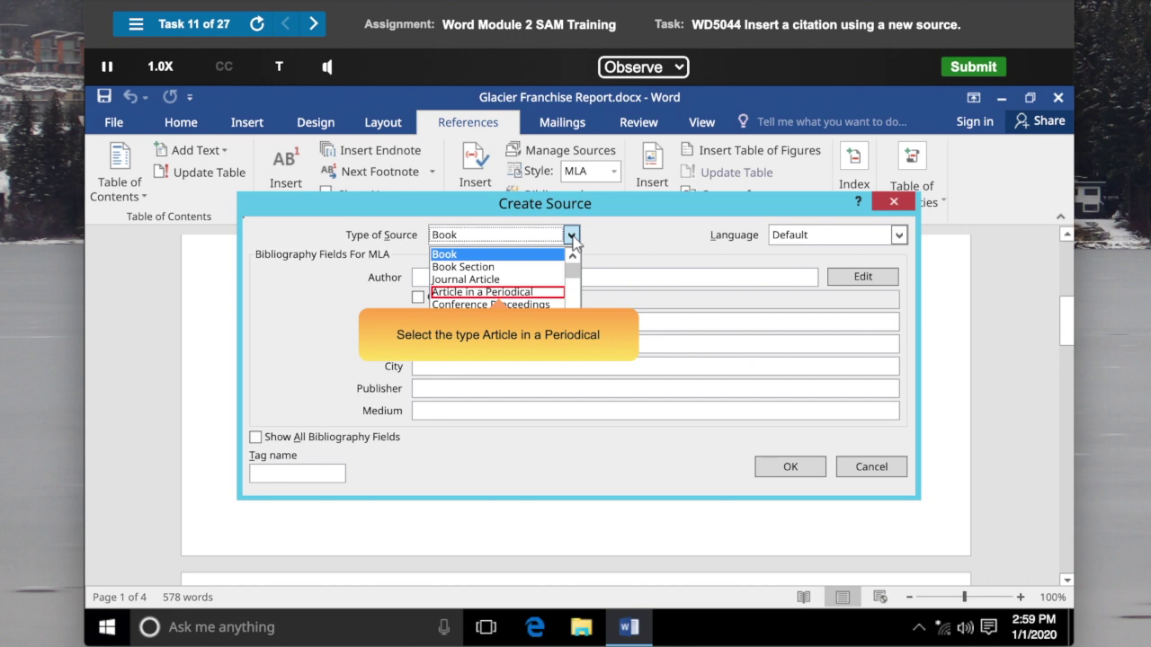
{"action": "left_click", "coordinate": [501, 293]}
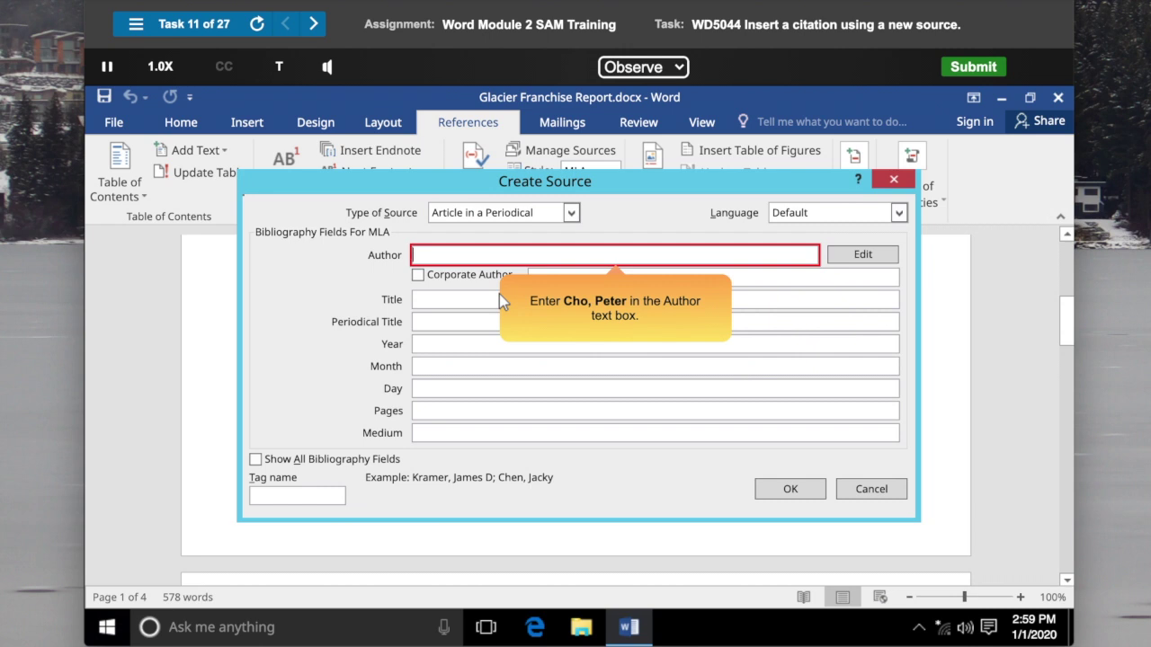
Enter the author's name, 'Business Lending', Wall Street Journal, 2019 May 2, page 4, Print, and save.
{"action": "type", "text": "Cho, Peter"}
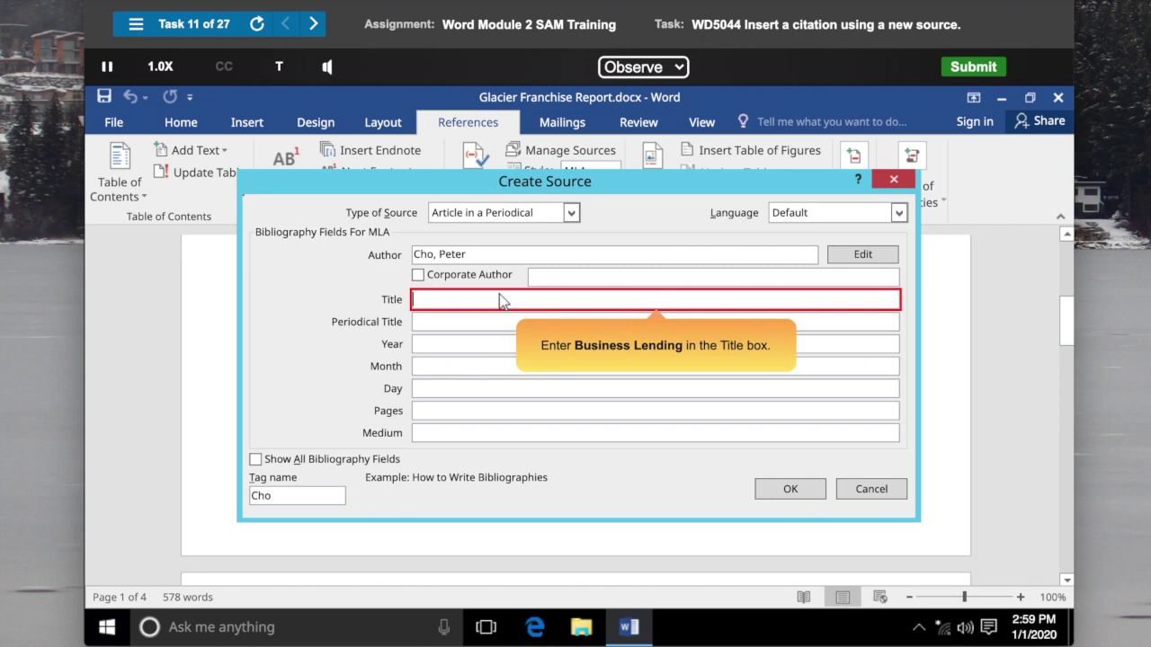
{"action": "type", "text": "Business Lending"}
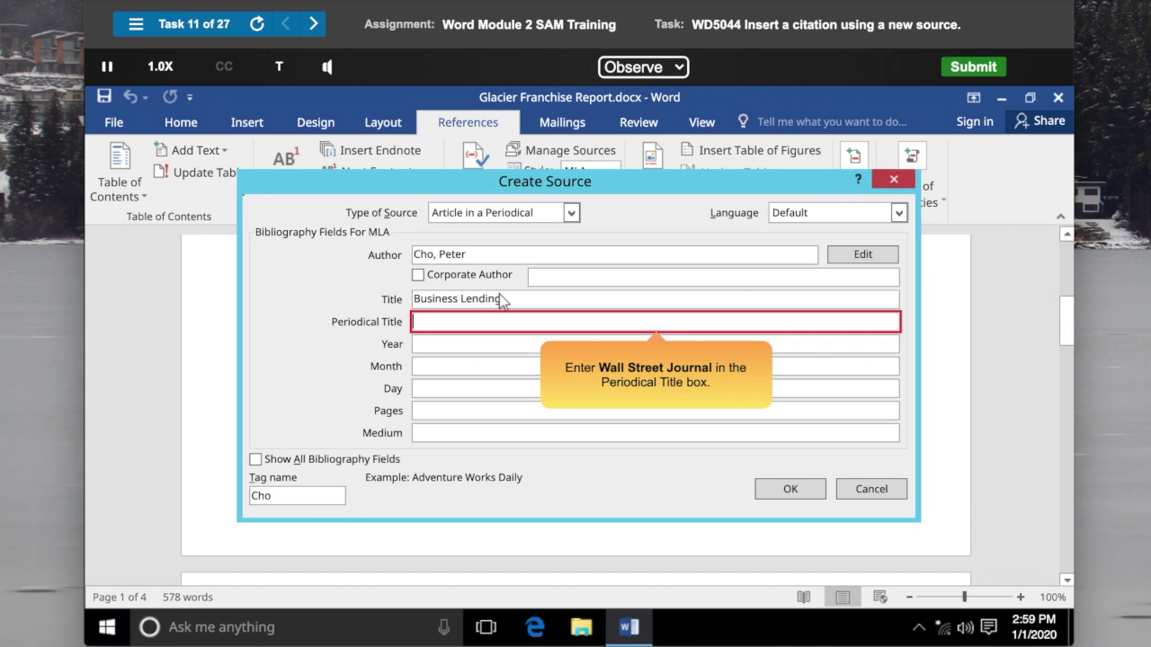
{"action": "type", "text": "Wall Street Journal"}
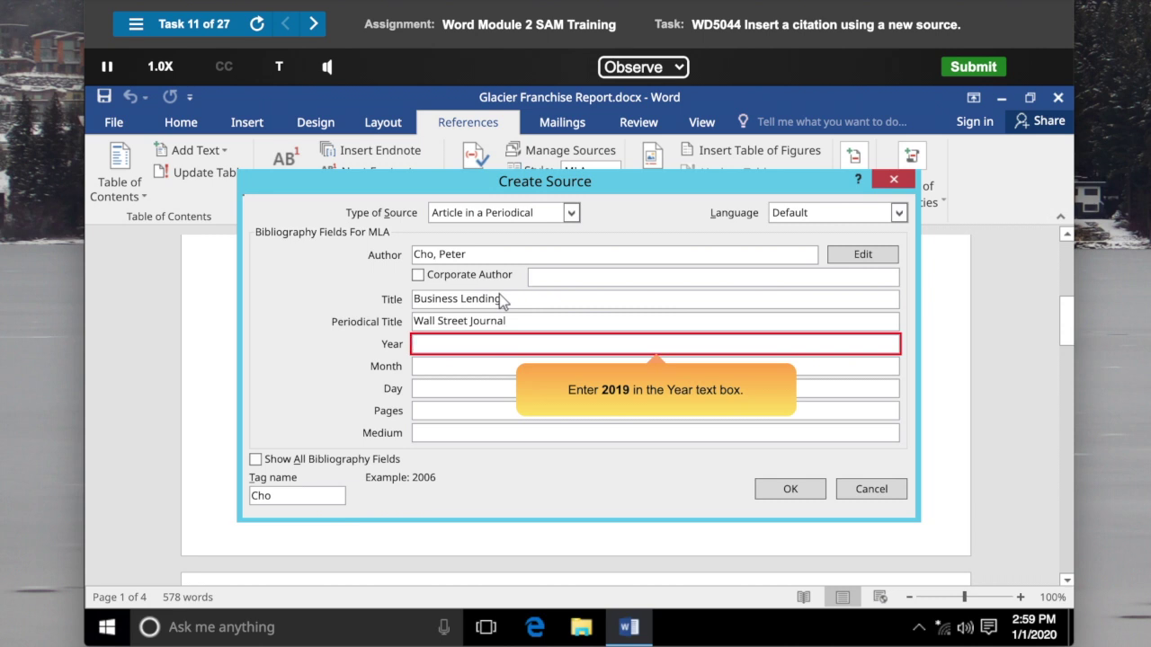
{"action": "type", "text": "2019"}
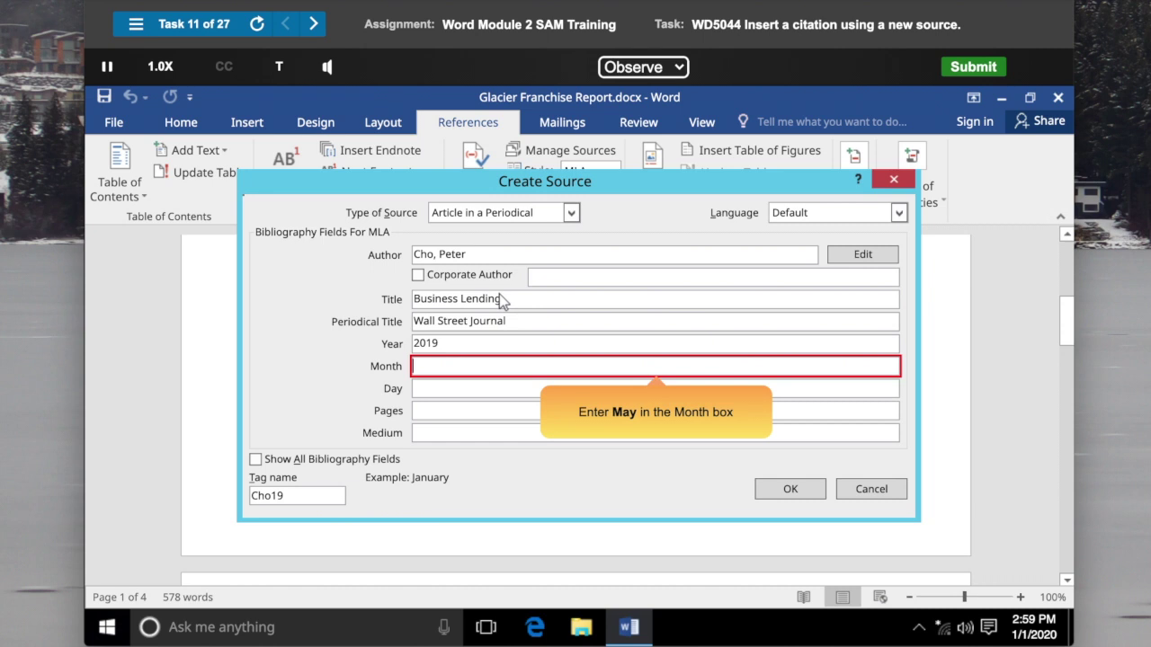
{"action": "type", "text": "May"}
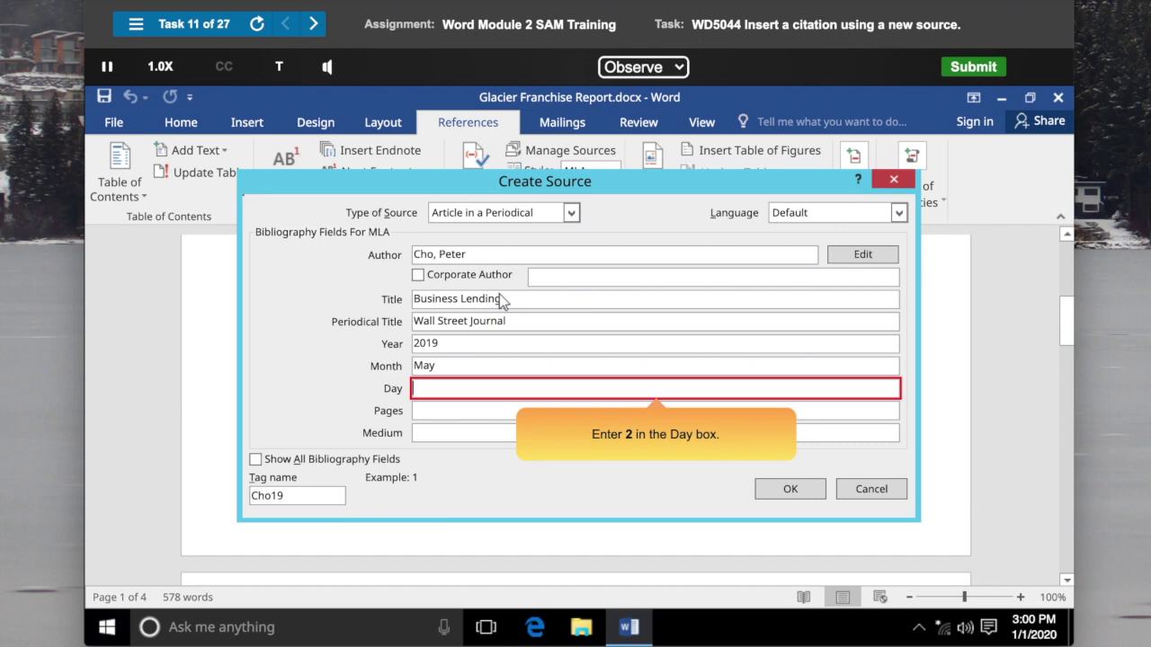
{"action": "type", "text": "2"}
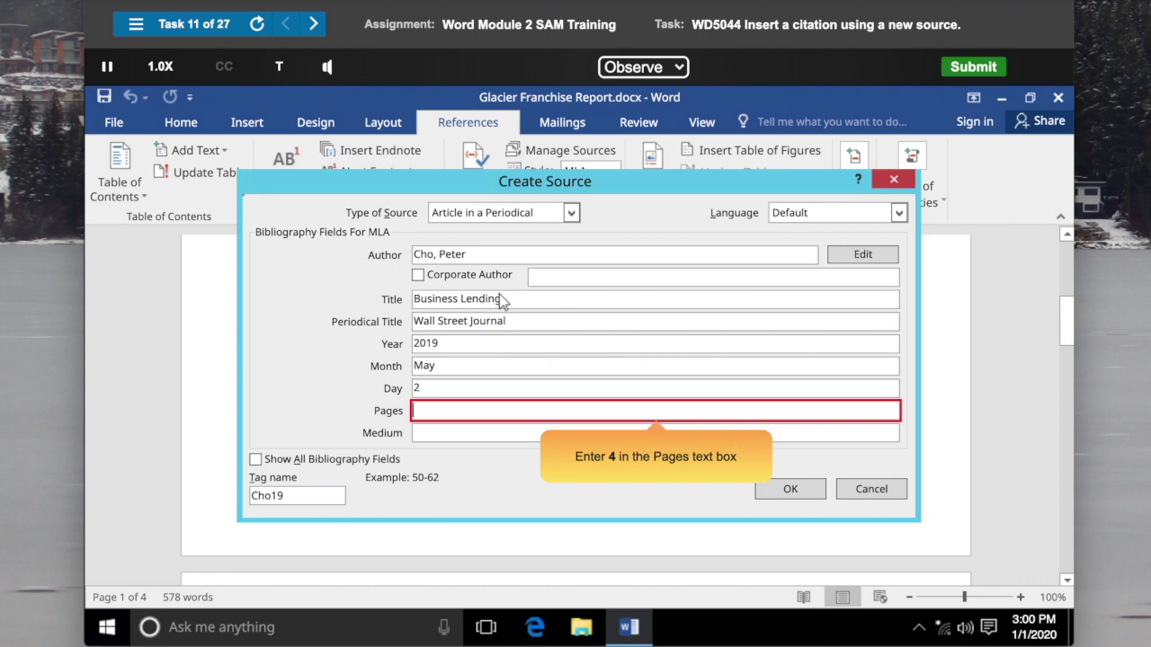
{"action": "type", "text": "4"}
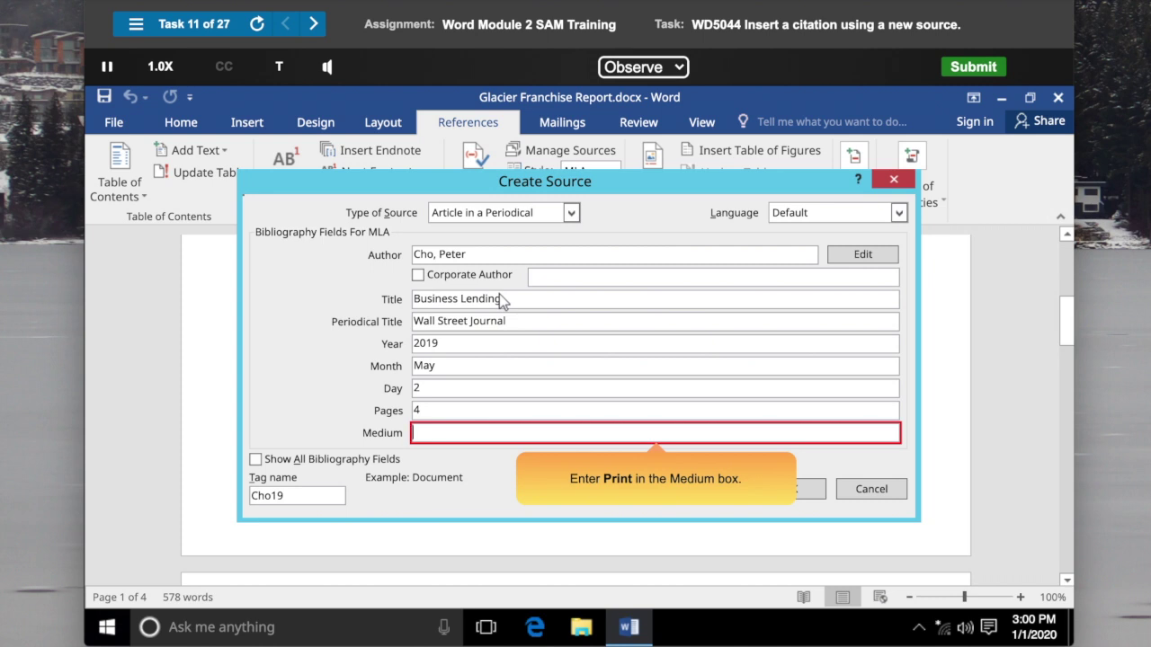
{"action": "type", "text": "Print"}
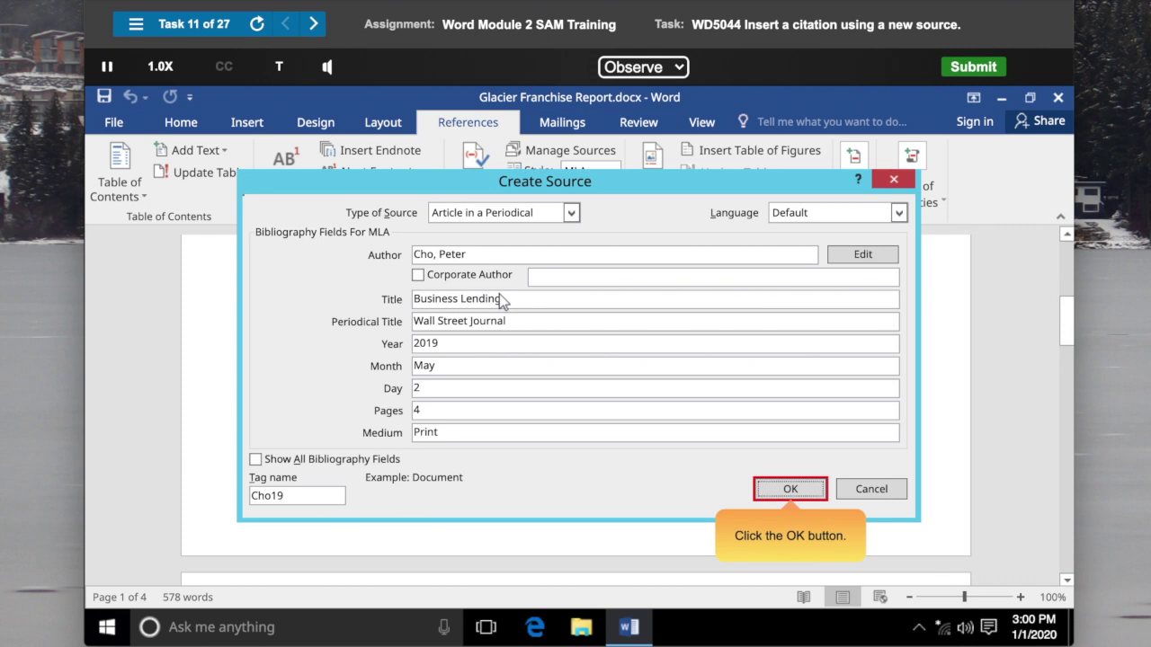
{"action": "left_click", "coordinate": [790, 490]}
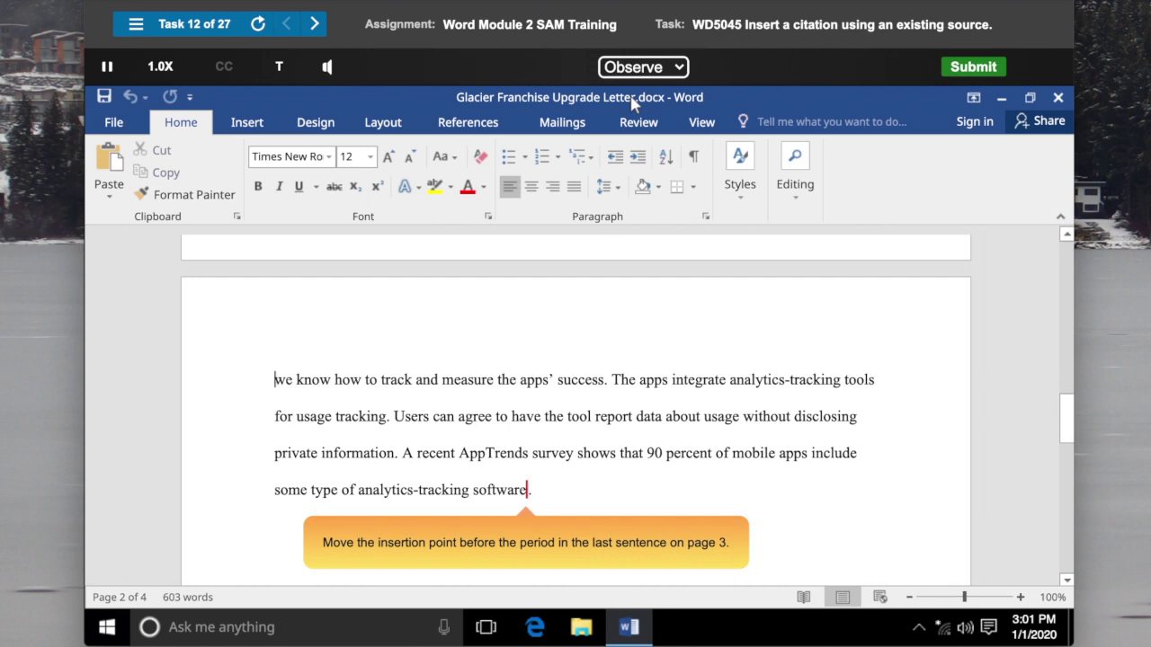
Cite the existing Apps and Data source before the last period on page 3.
{"action": "left_click", "coordinate": [528, 490]}
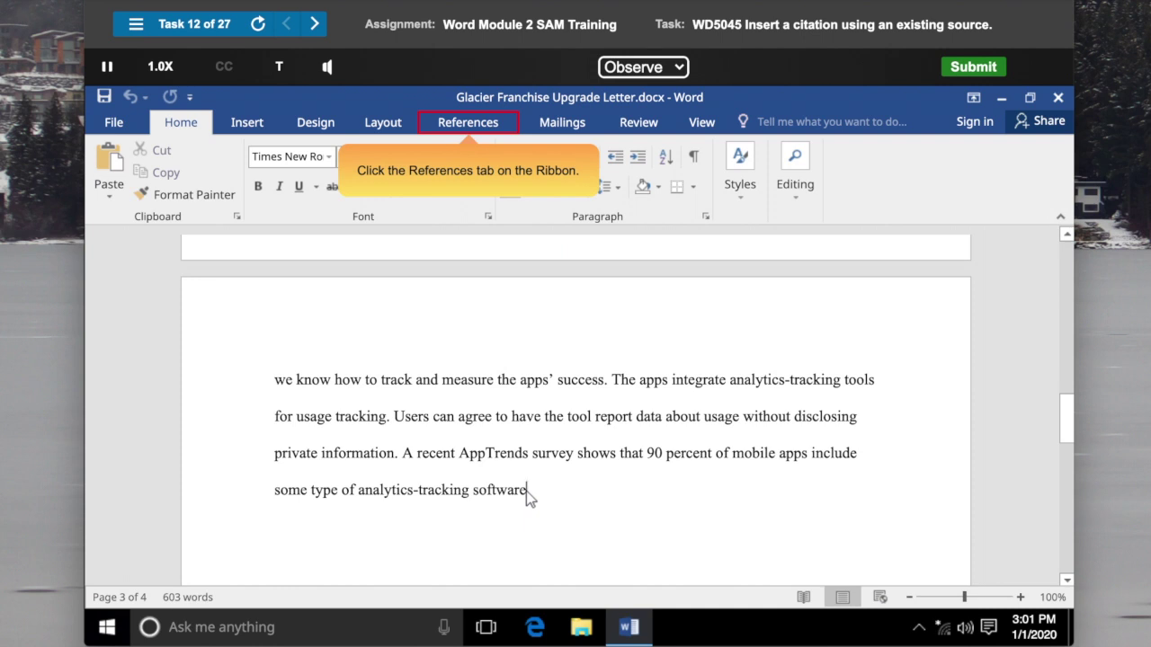
{"action": "left_click", "coordinate": [470, 128]}
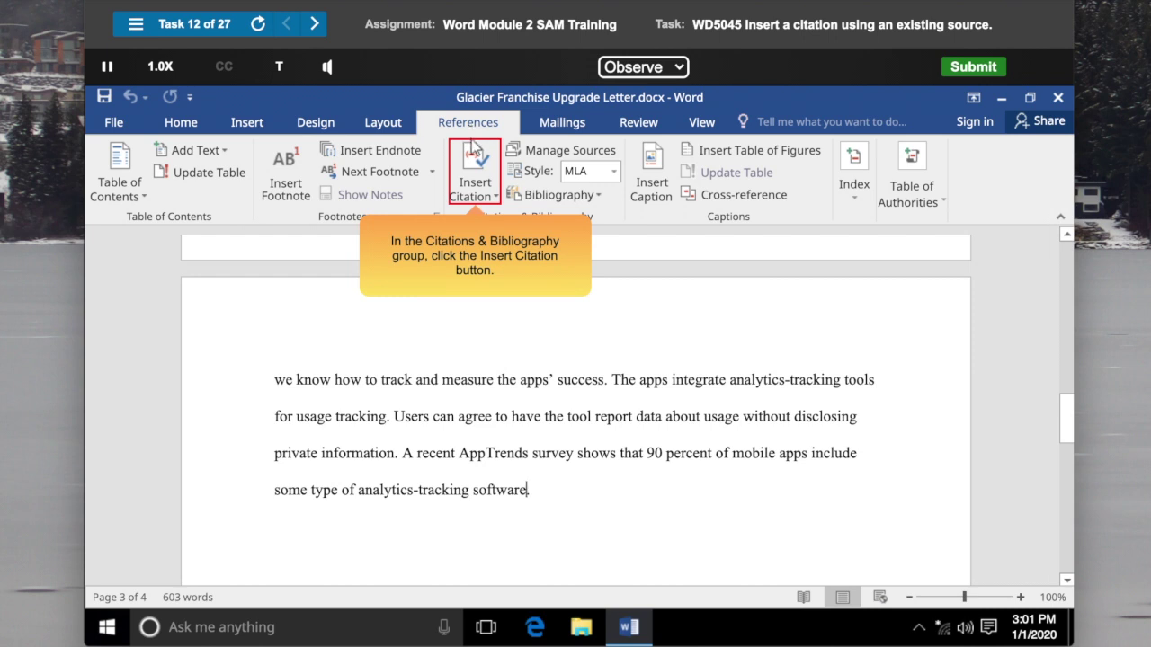
{"action": "left_click", "coordinate": [477, 179]}
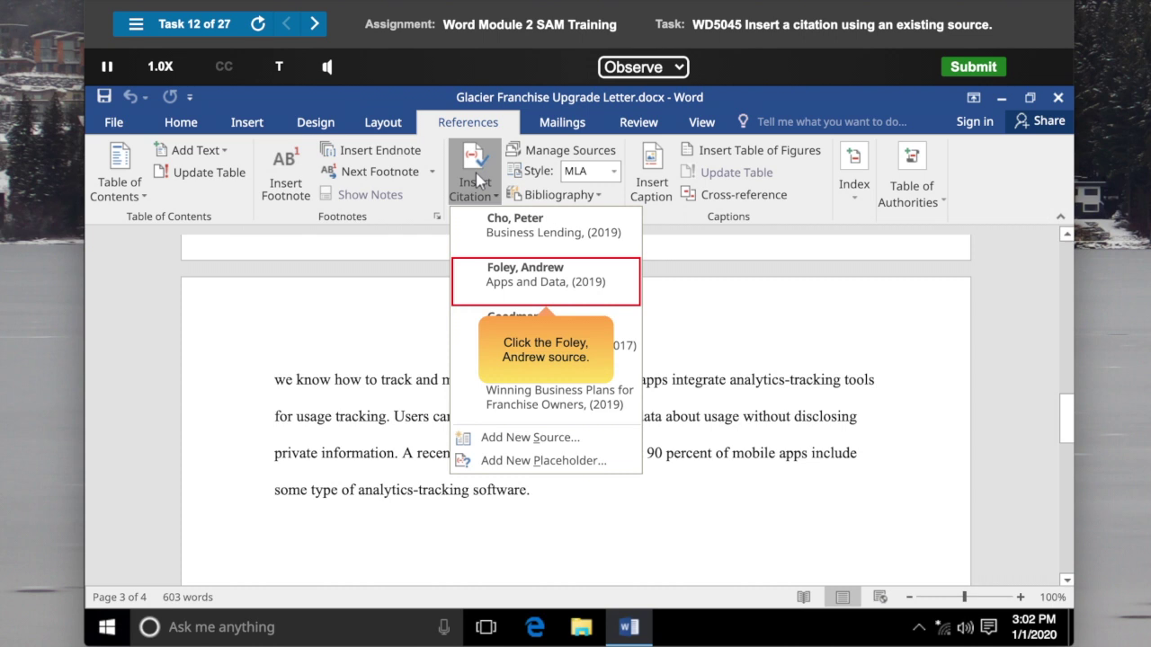
{"action": "left_click", "coordinate": [548, 287]}
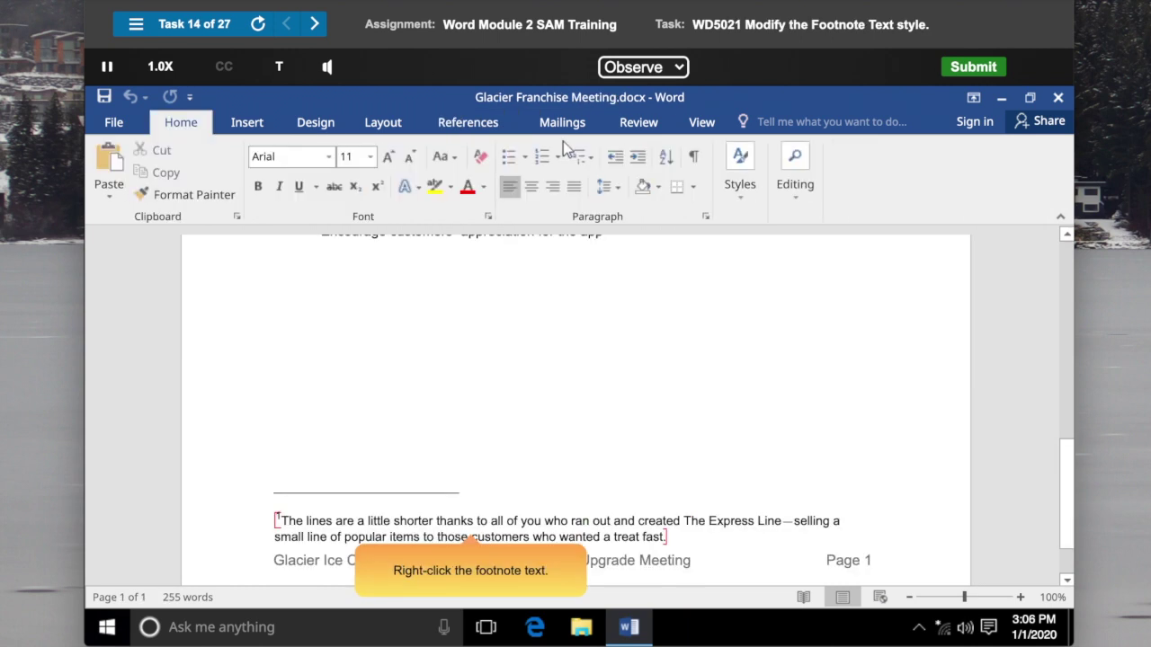
Open the Modify Style dialog for the footnote's Footnote Text style, currently Arial 10 pt.
{"action": "right_click", "coordinate": [391, 521]}
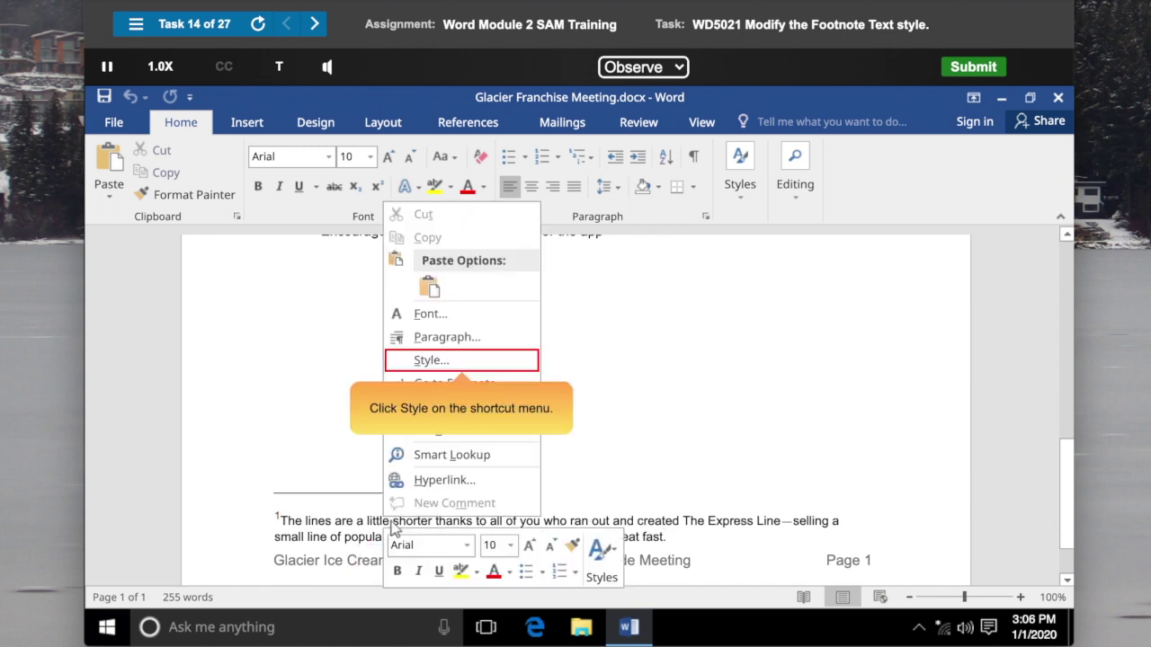
{"action": "left_click", "coordinate": [461, 363]}
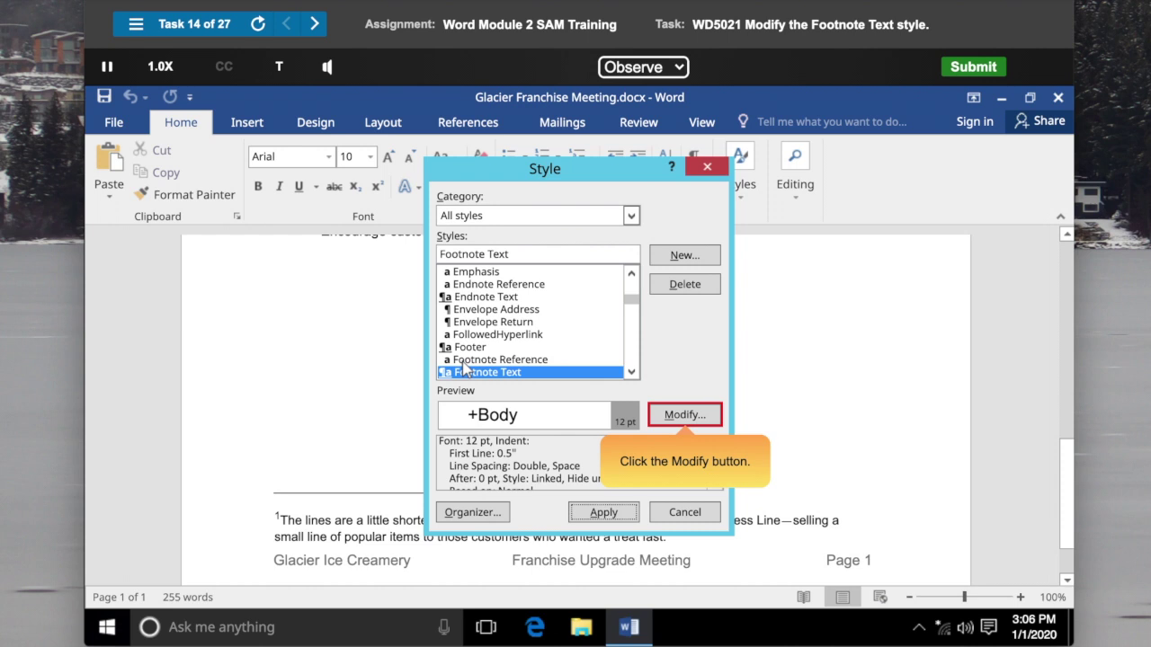
{"action": "left_click", "coordinate": [685, 419]}
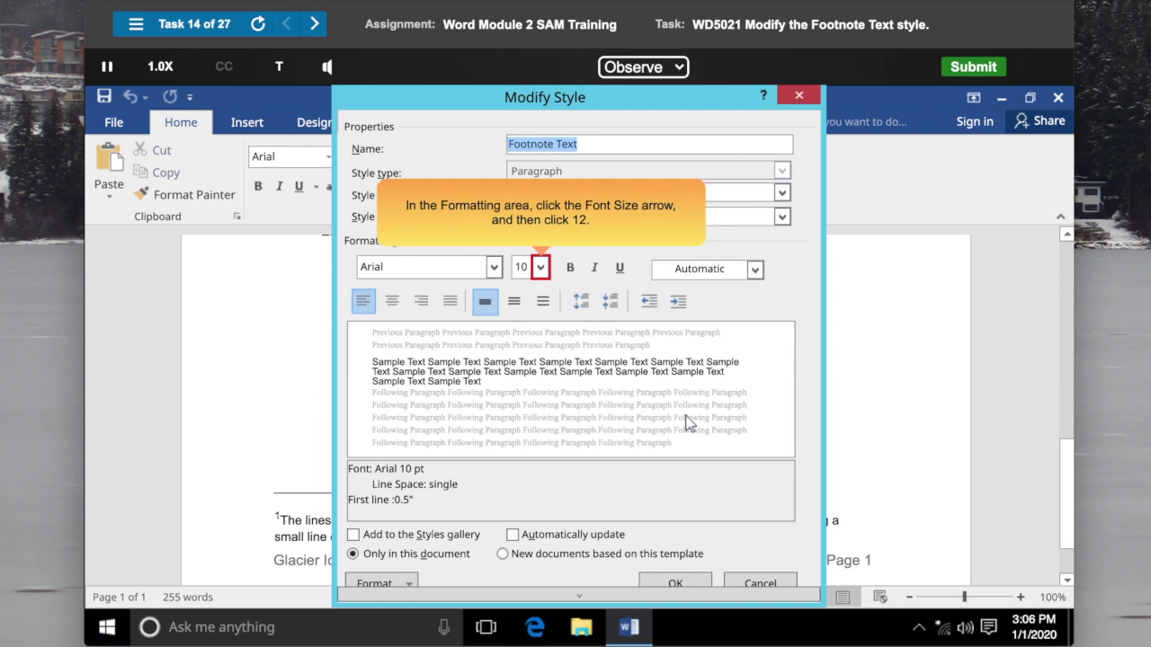
Set the Footnote Text style to 12 pt with double spacing, then open its Paragraph settings.
{"action": "left_click", "coordinate": [540, 268]}
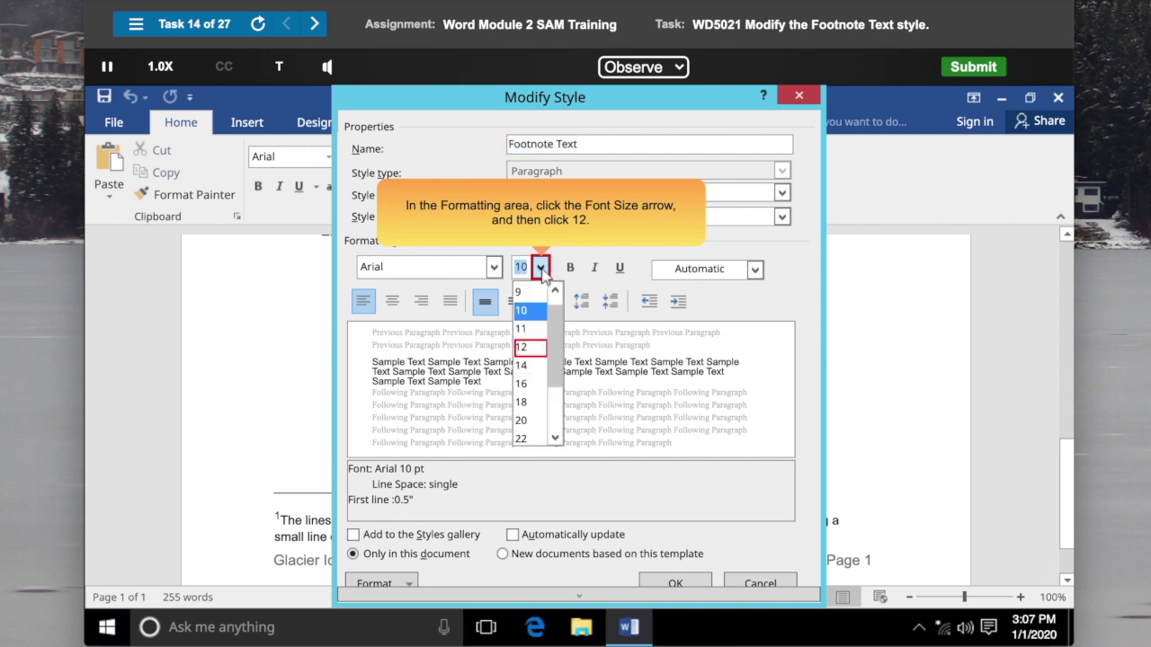
{"action": "left_click", "coordinate": [536, 358]}
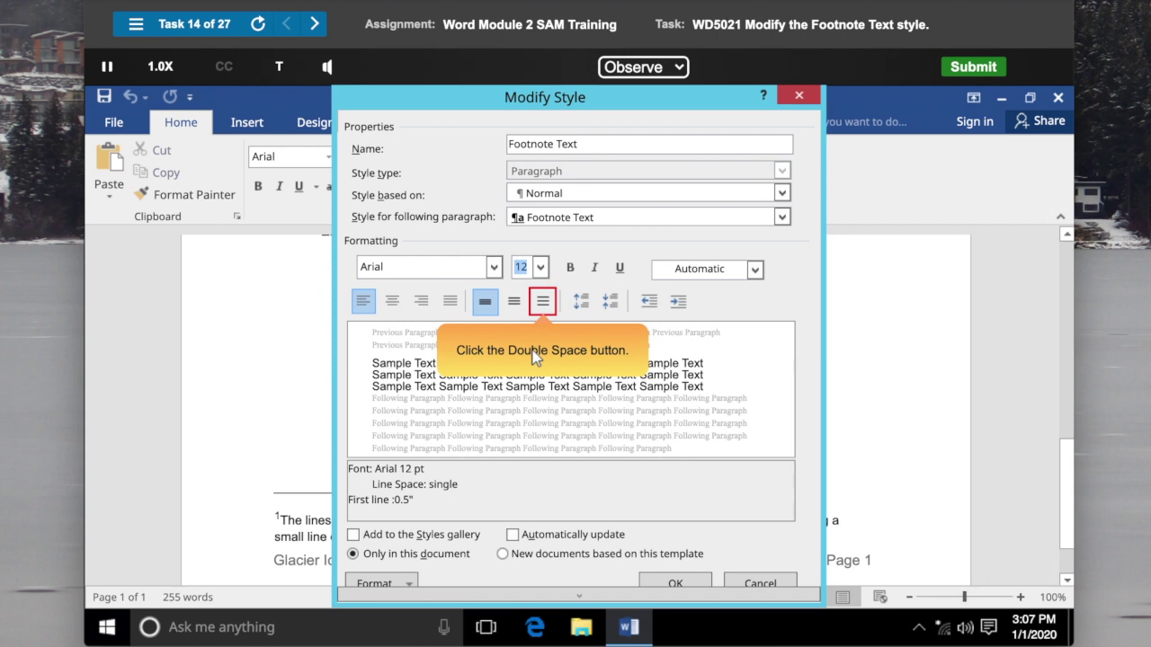
{"action": "left_click", "coordinate": [545, 305]}
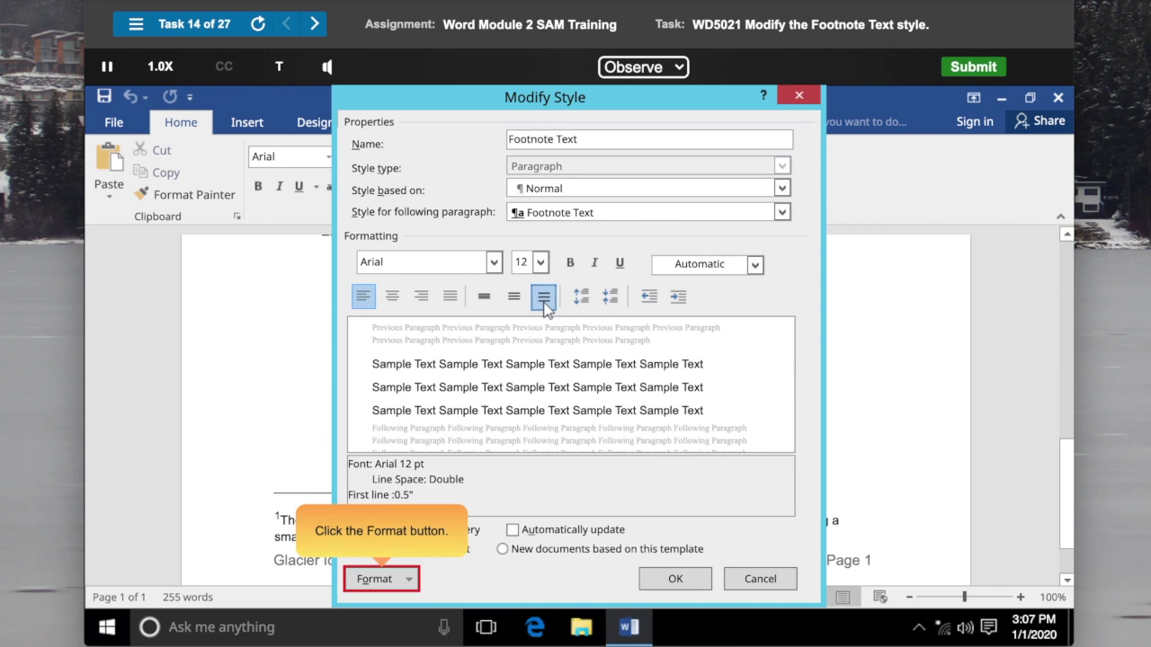
{"action": "left_click", "coordinate": [378, 579]}
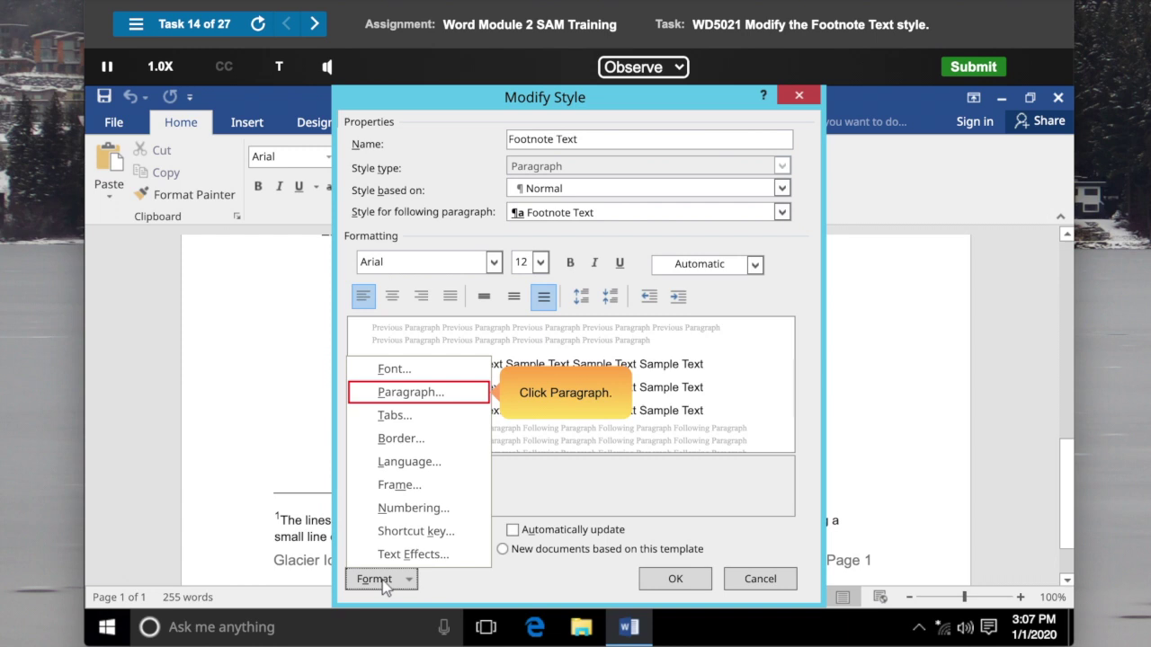
{"action": "left_click", "coordinate": [421, 393]}
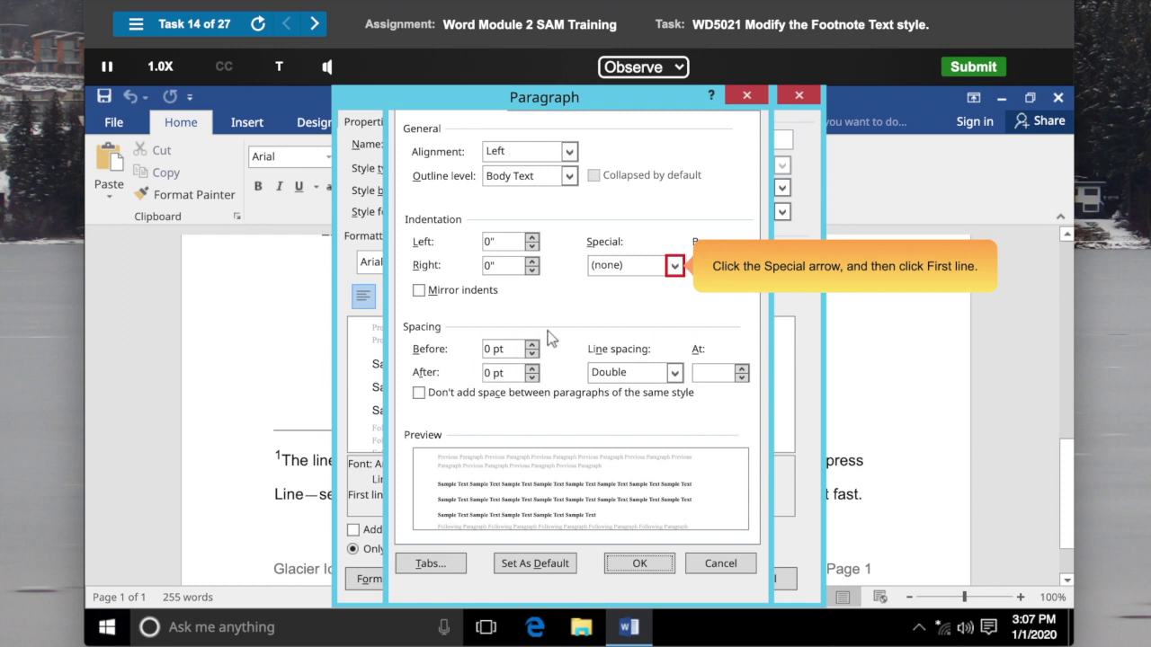
Add a 0.5" first-line indent to Footnote Text and confirm both the Paragraph and Modify Style dialogs.
{"action": "left_click", "coordinate": [674, 267]}
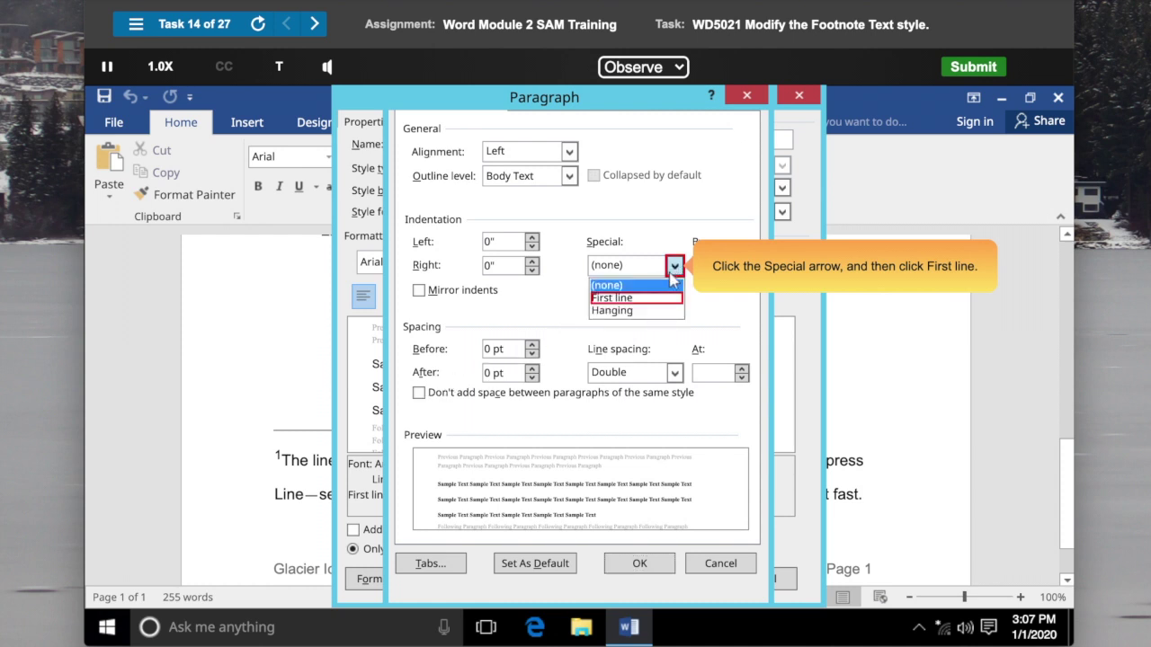
{"action": "left_click", "coordinate": [620, 298]}
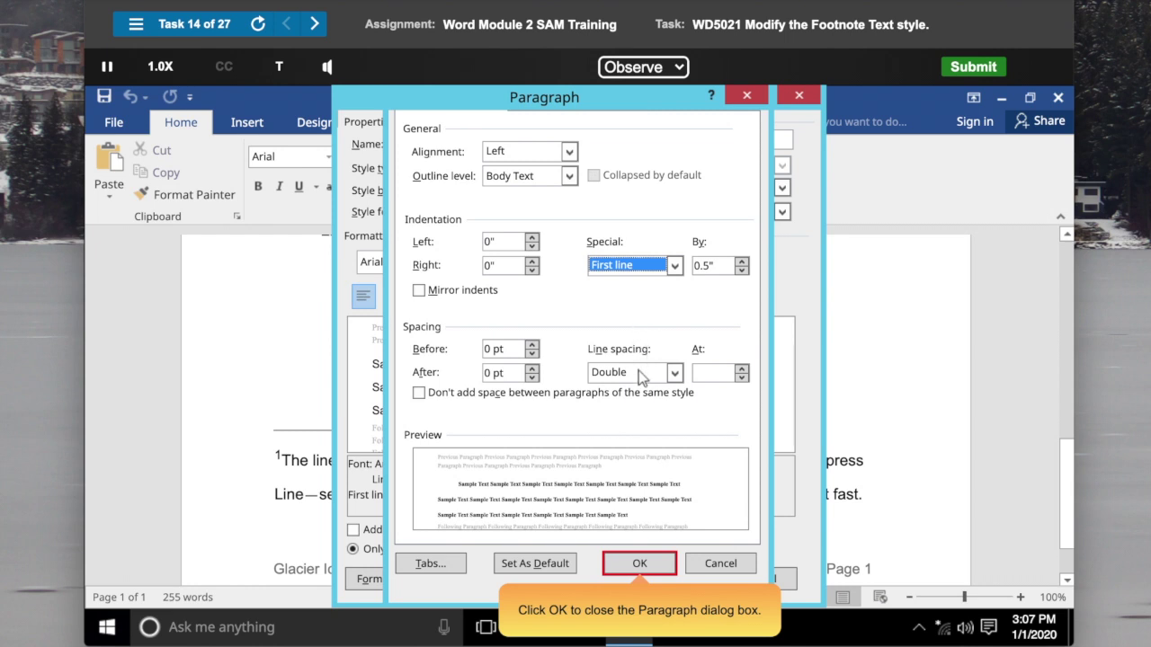
{"action": "left_click", "coordinate": [640, 566]}
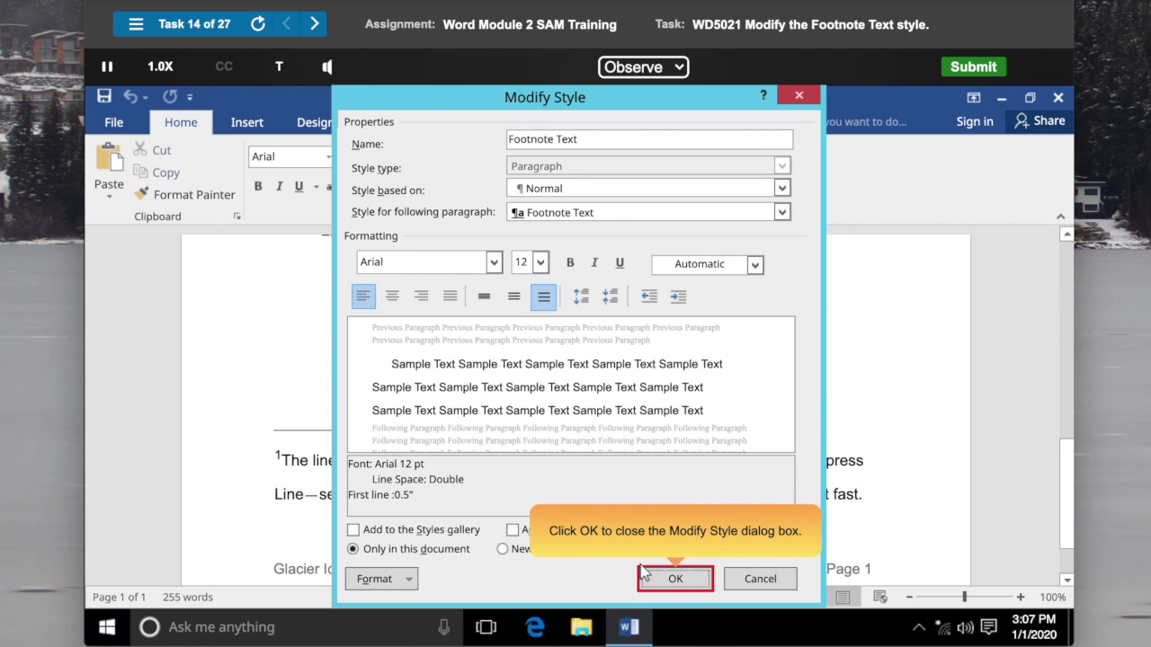
{"action": "left_click", "coordinate": [676, 579]}
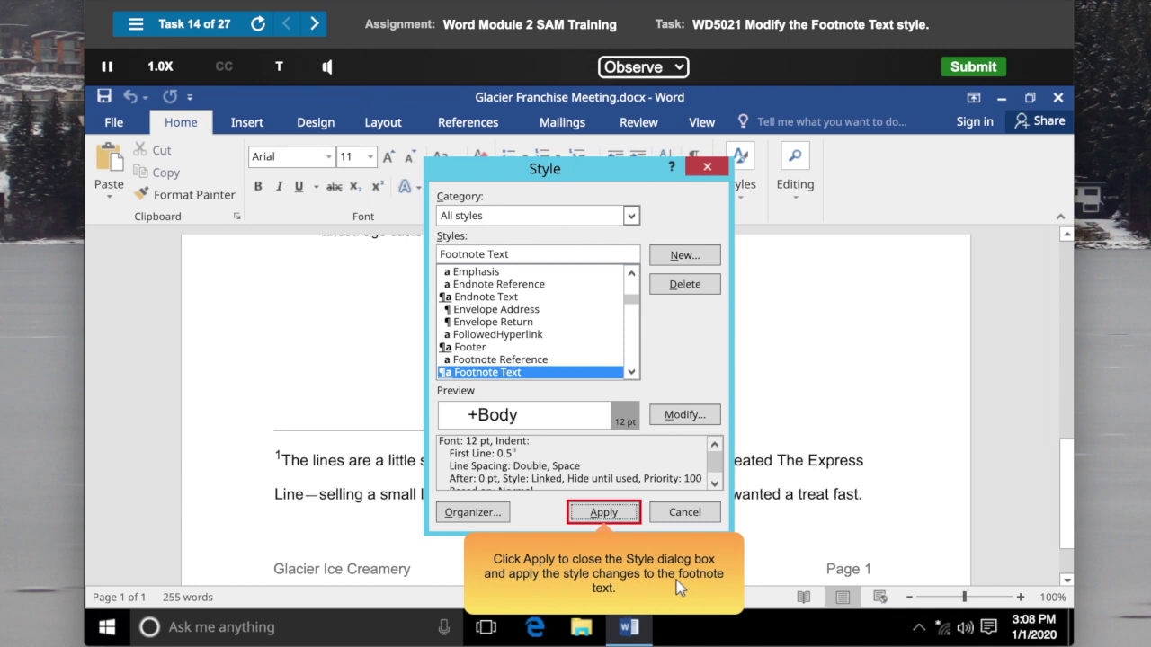
Apply the modified Footnote Text style to the footnote from the Style dialog.
{"action": "left_click", "coordinate": [603, 513]}
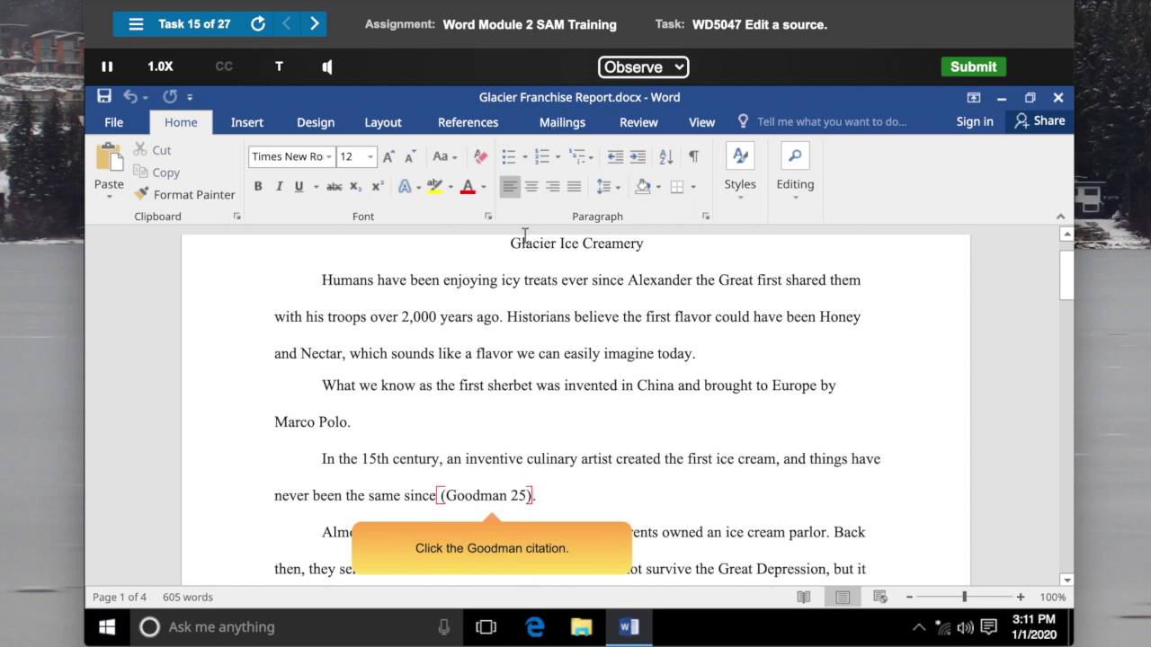
Edit the Goodman source behind the citation after "never been the same since" to add the year 2019.
{"action": "left_click", "coordinate": [465, 495]}
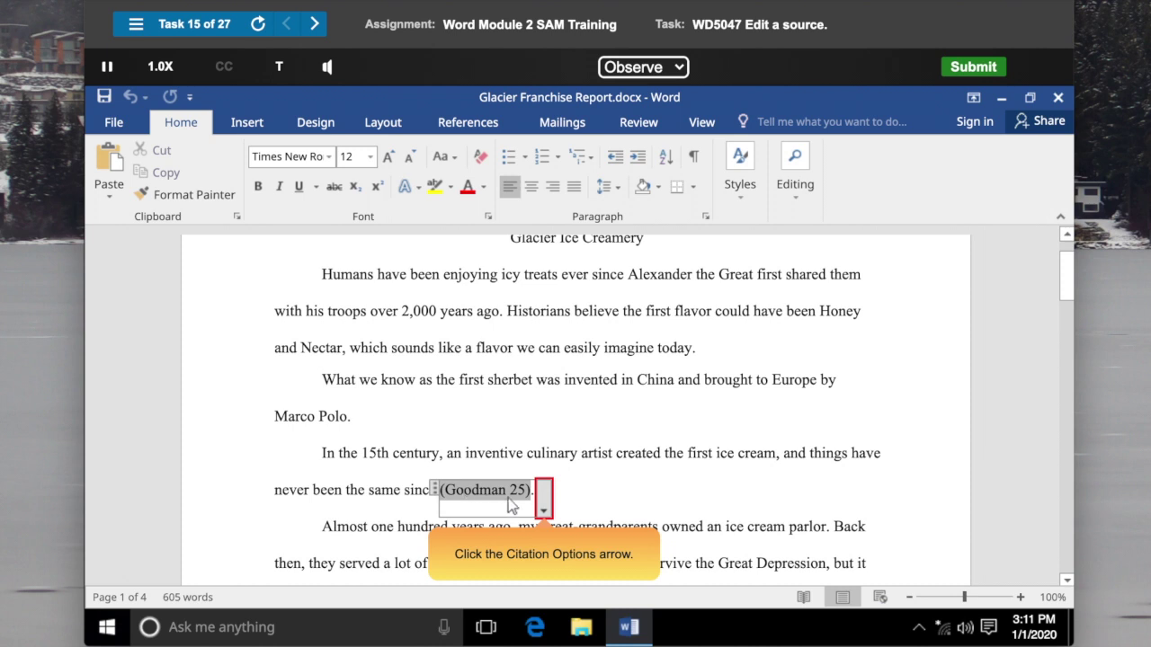
{"action": "left_click", "coordinate": [545, 500]}
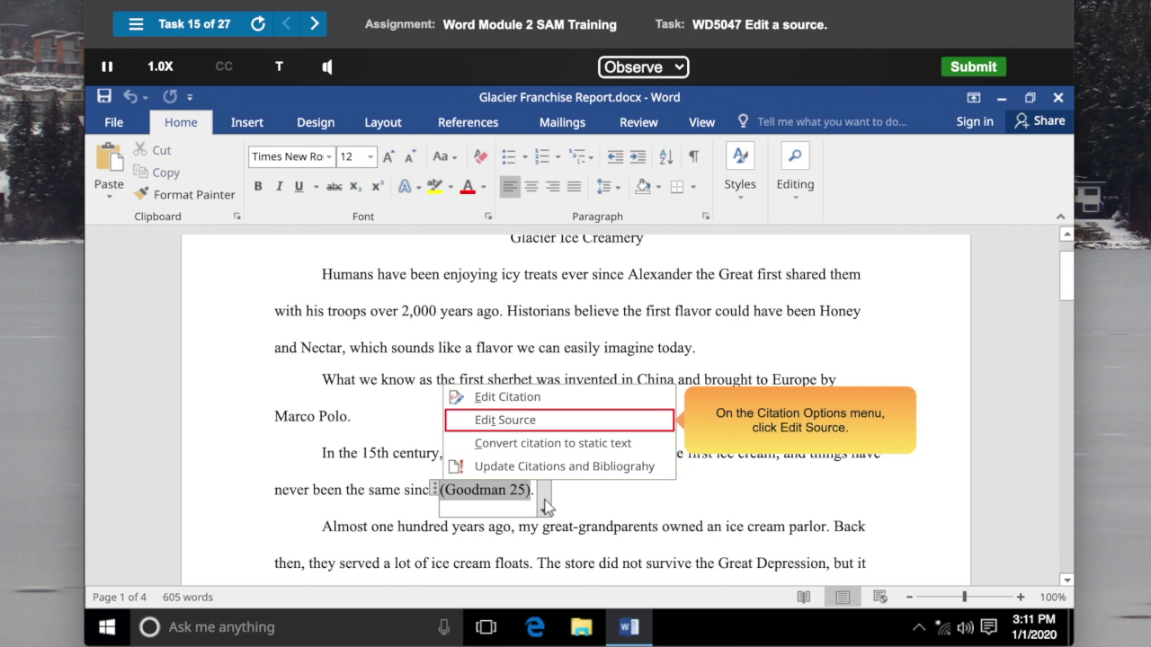
{"action": "left_click", "coordinate": [563, 428]}
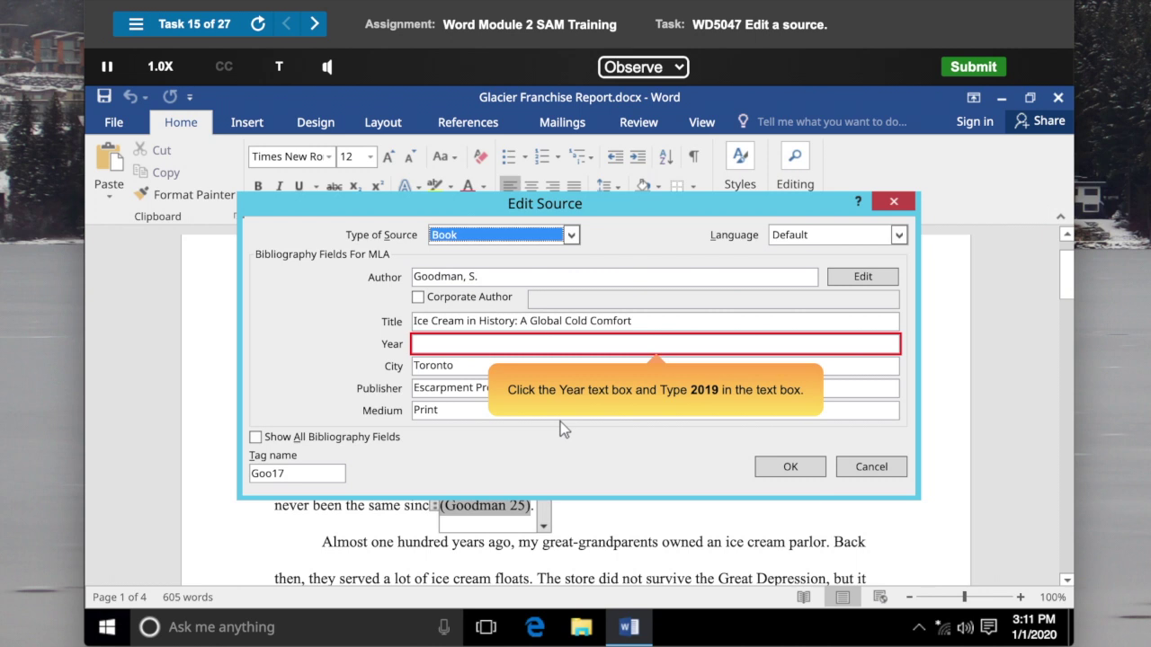
{"action": "left_click", "coordinate": [417, 344]}
{"action": "type", "text": "2019"}
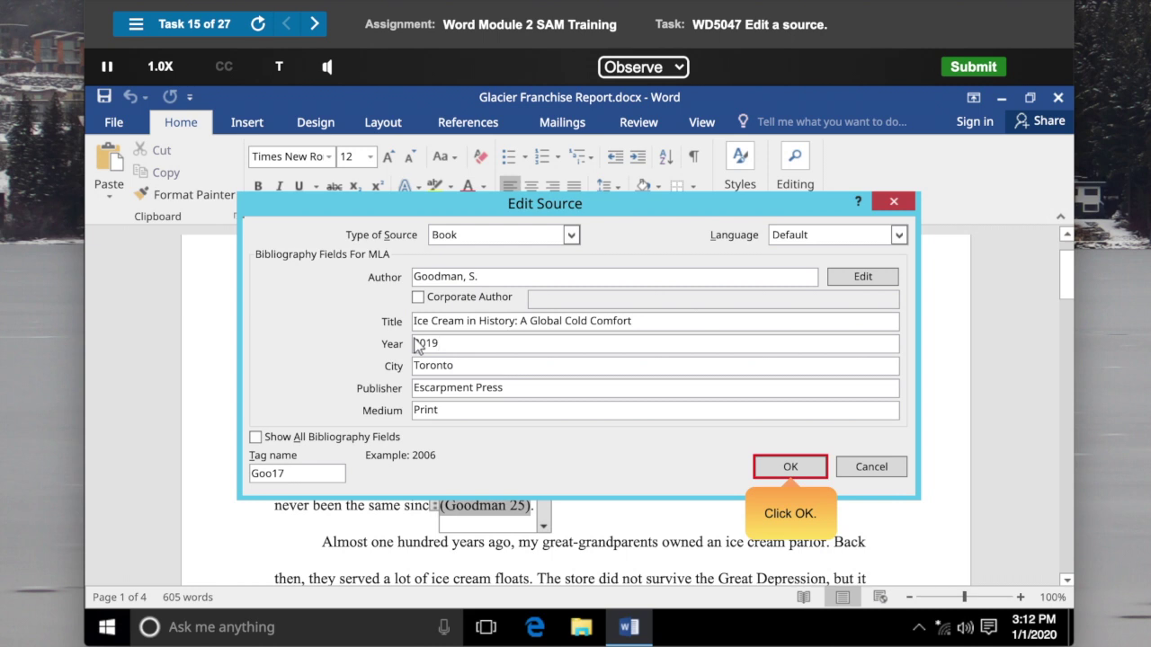
{"action": "left_click", "coordinate": [791, 469]}
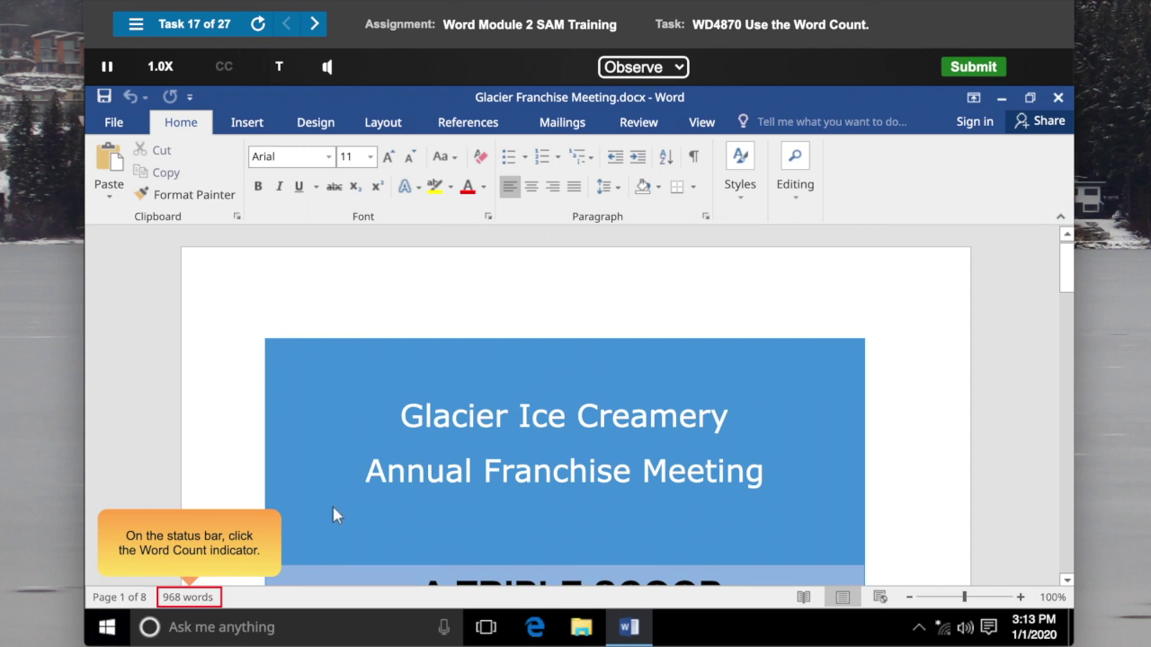
Open the Word Count statistics and include textboxes, footnotes and endnotes, giving 1,042 words.
{"action": "left_click", "coordinate": [188, 597]}
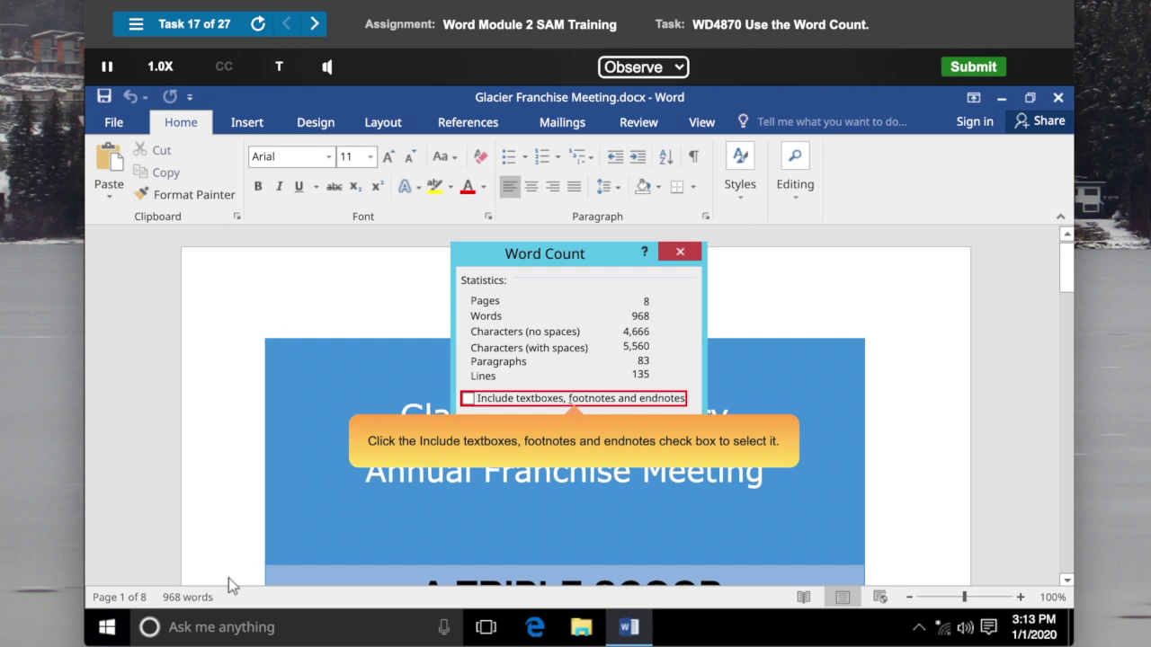
{"action": "left_click", "coordinate": [575, 400]}
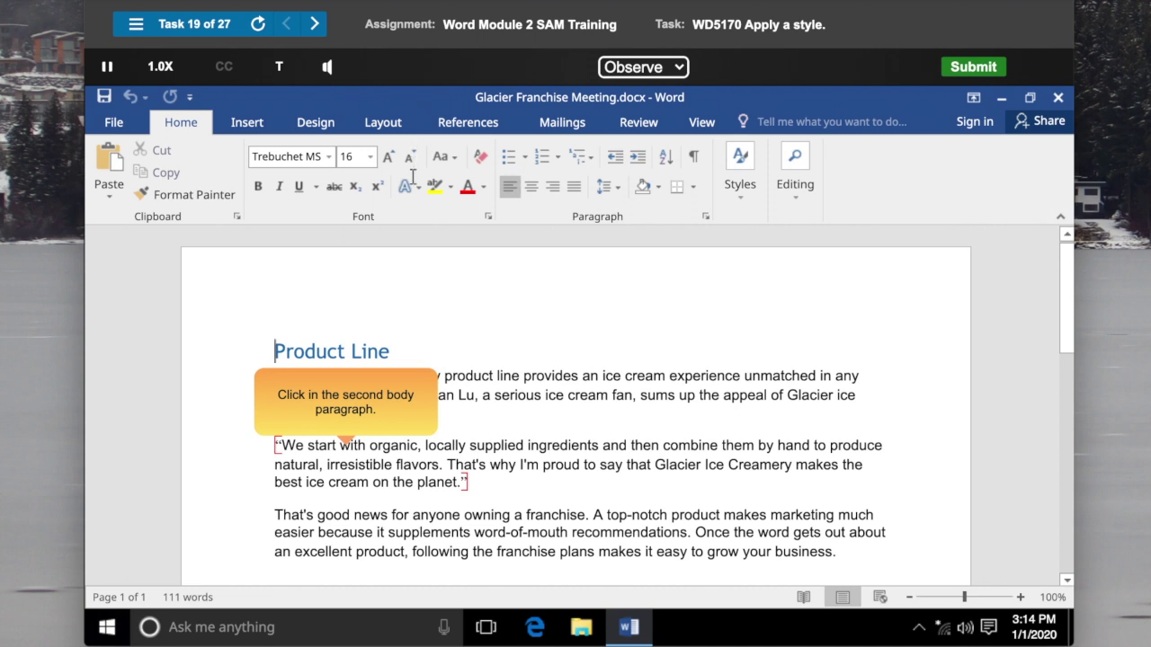
Apply the Intense Quote style to the CEO quote paragraph under Product Line.
{"action": "left_click", "coordinate": [417, 445]}
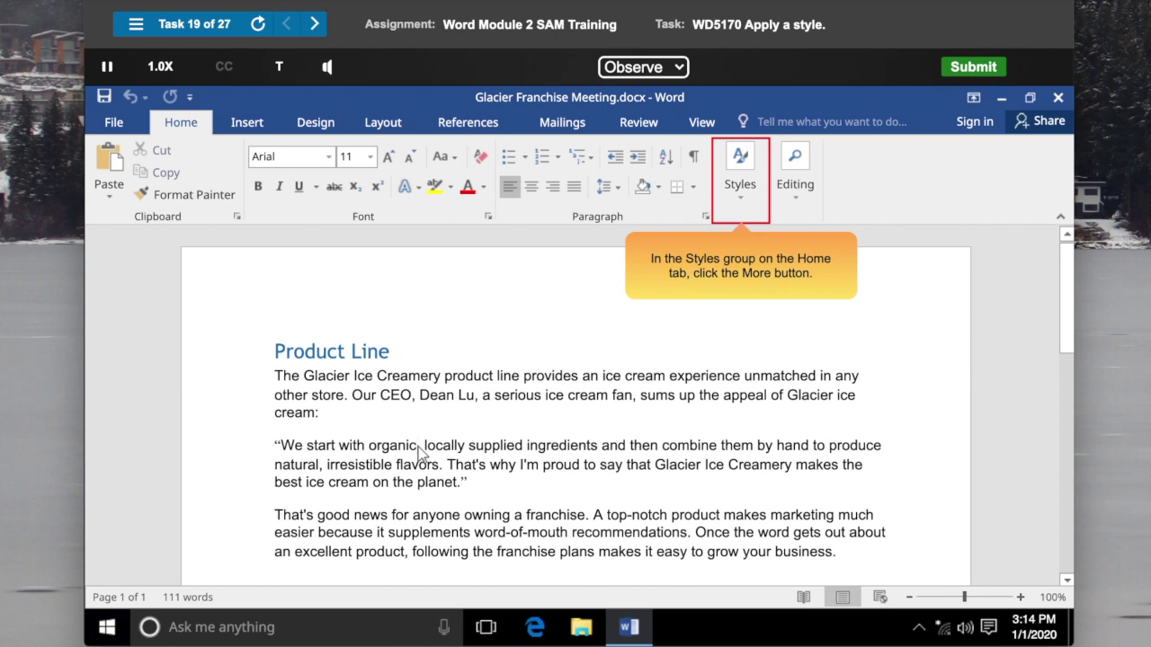
{"action": "left_click", "coordinate": [741, 184]}
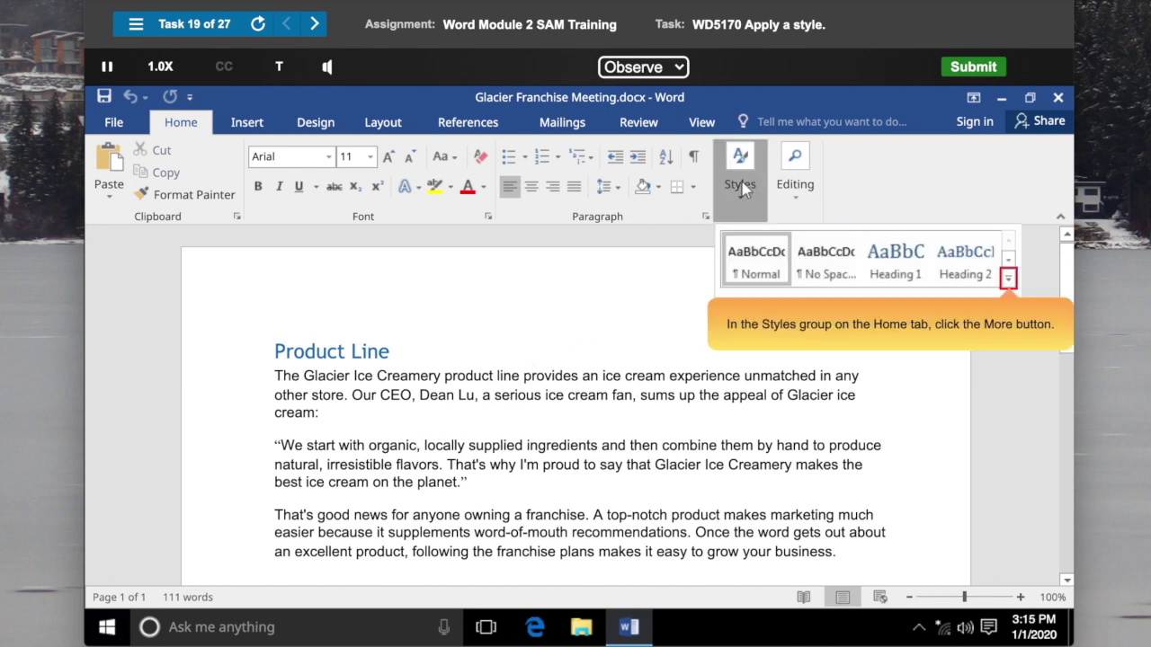
{"action": "left_click", "coordinate": [1008, 279]}
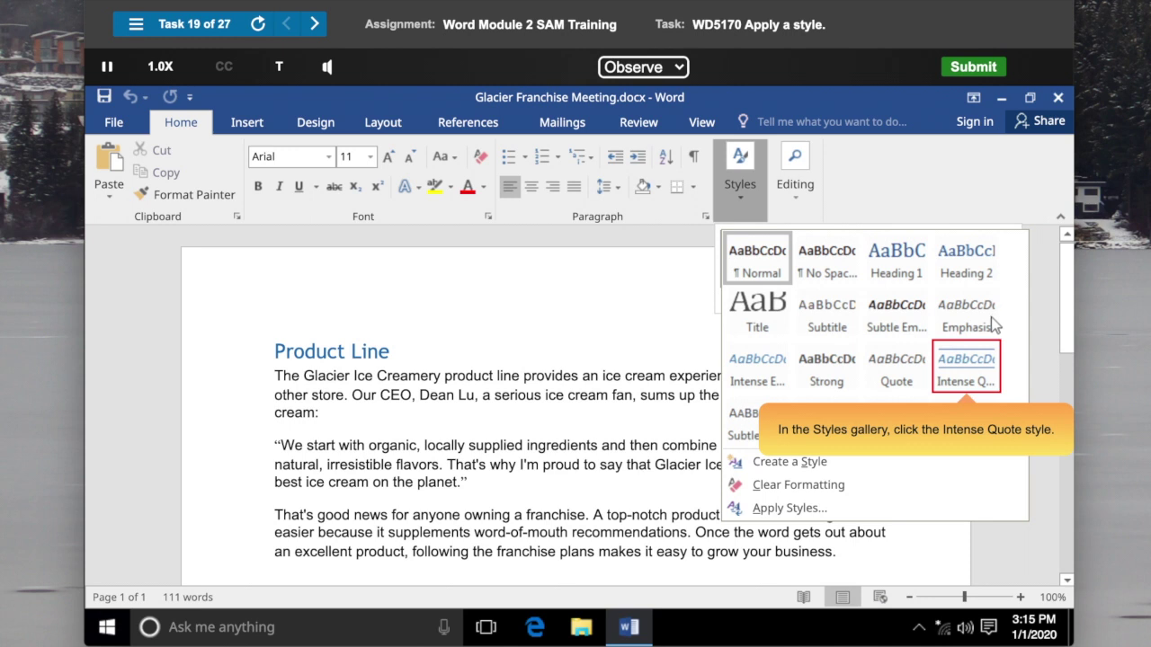
{"action": "left_click", "coordinate": [969, 375]}
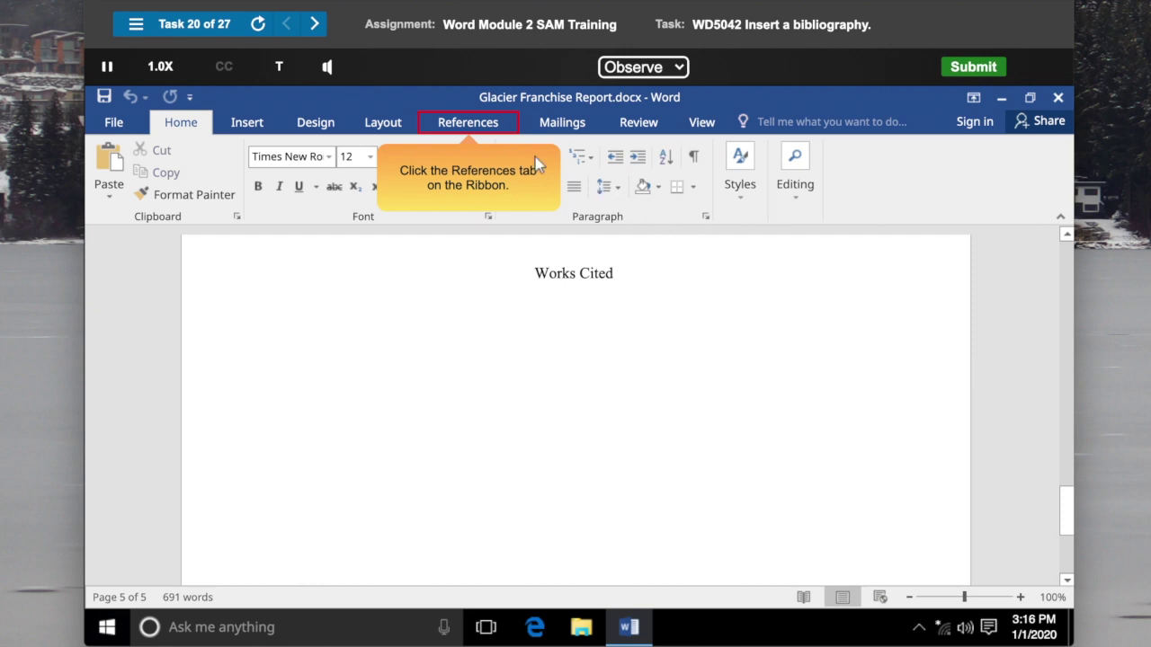
Insert a bibliography of the cited sources on the Works Cited page from the References tab.
{"action": "left_click", "coordinate": [470, 126]}
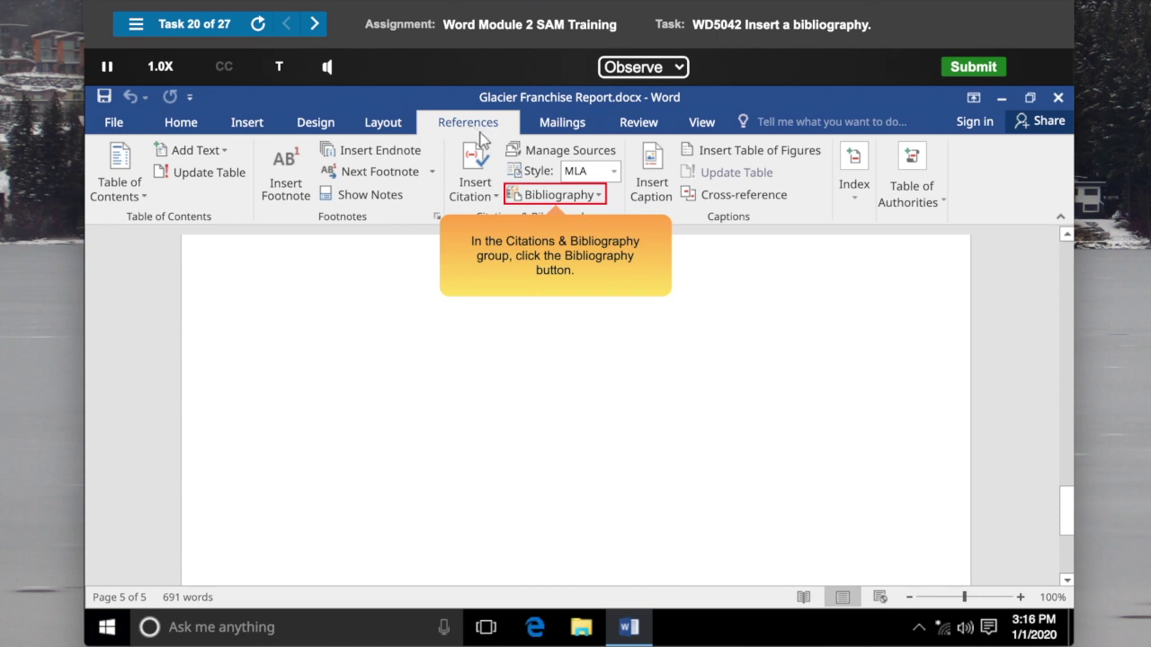
{"action": "left_click", "coordinate": [557, 196]}
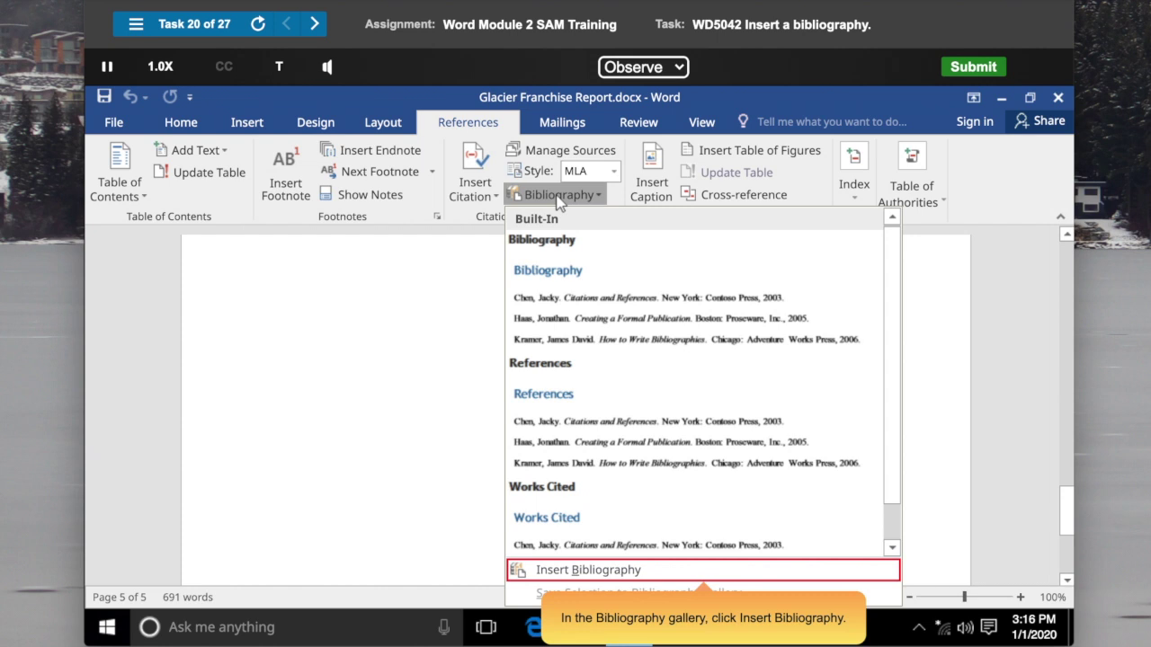
{"action": "left_click", "coordinate": [704, 571]}
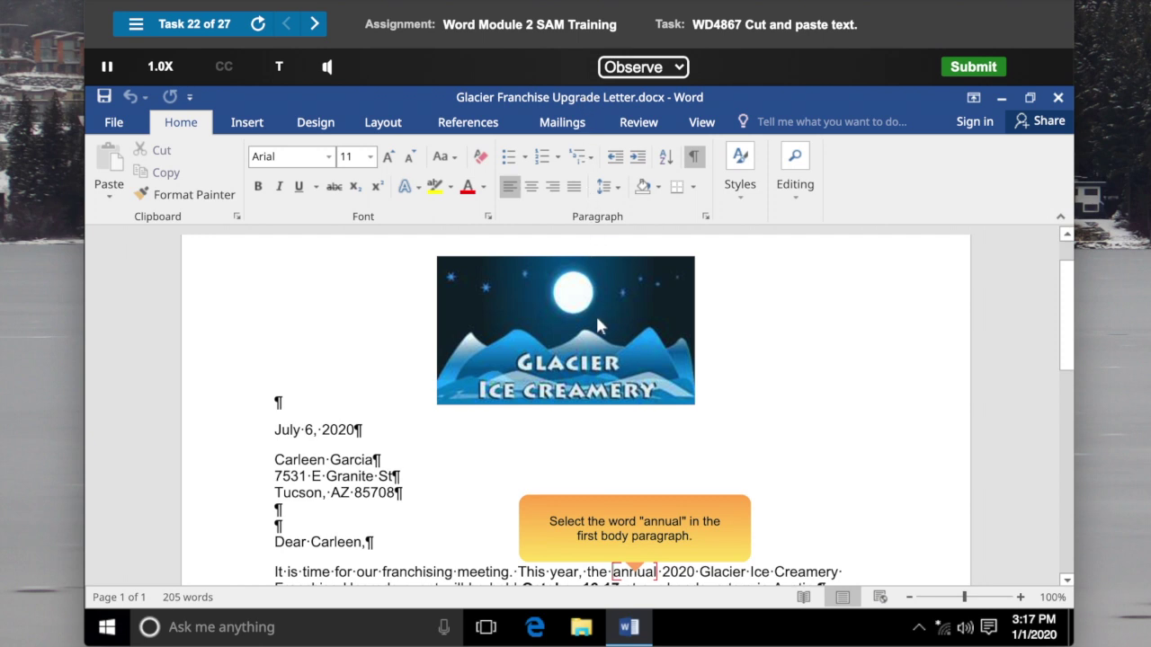
Cut 'annual' and paste it before 'franchising' so the sentence reads 'our annual franchising meeting'.
{"action": "left_click_drag", "start_coordinate": [612, 572], "coordinate": [659, 576]}
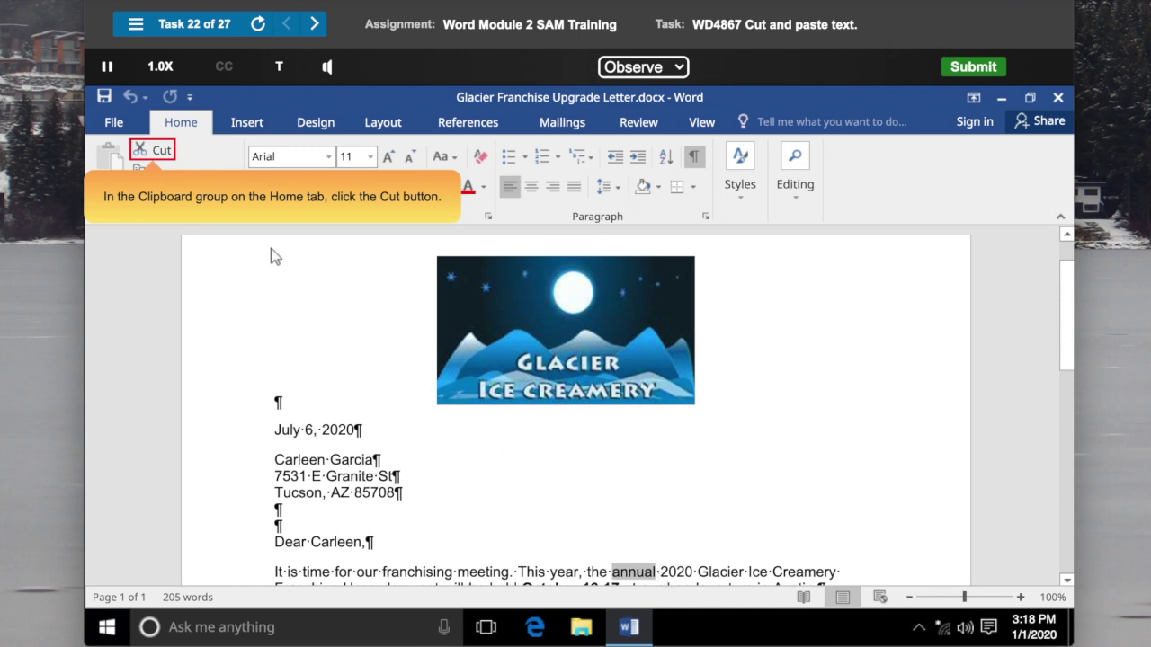
{"action": "left_click", "coordinate": [155, 153]}
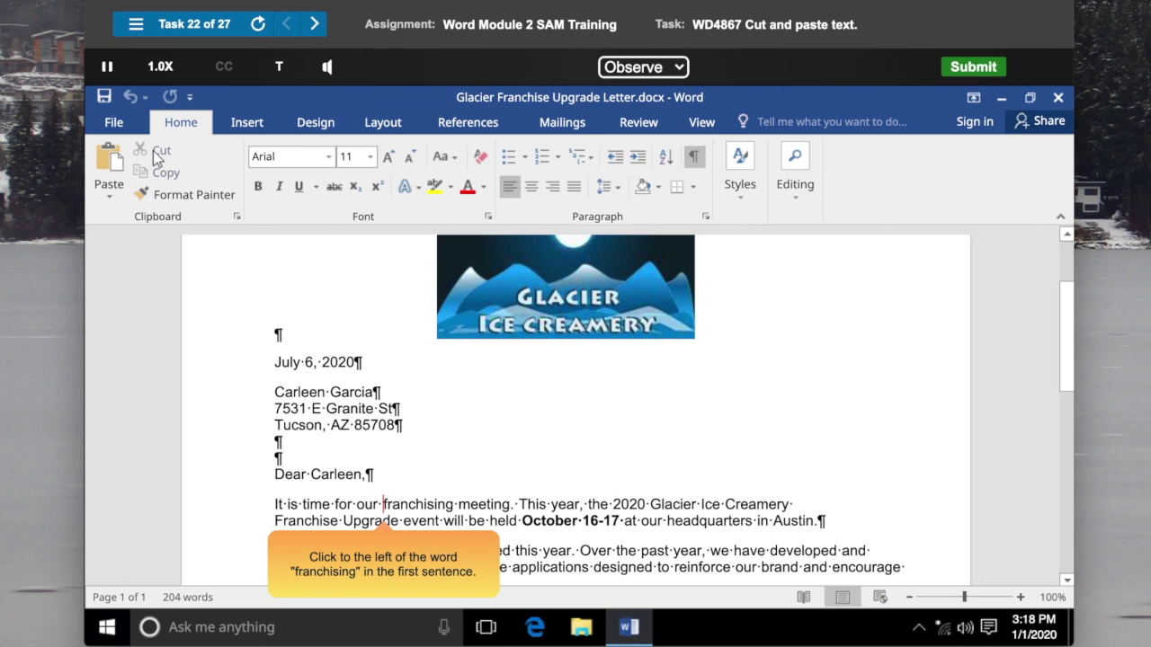
{"action": "left_click", "coordinate": [383, 506]}
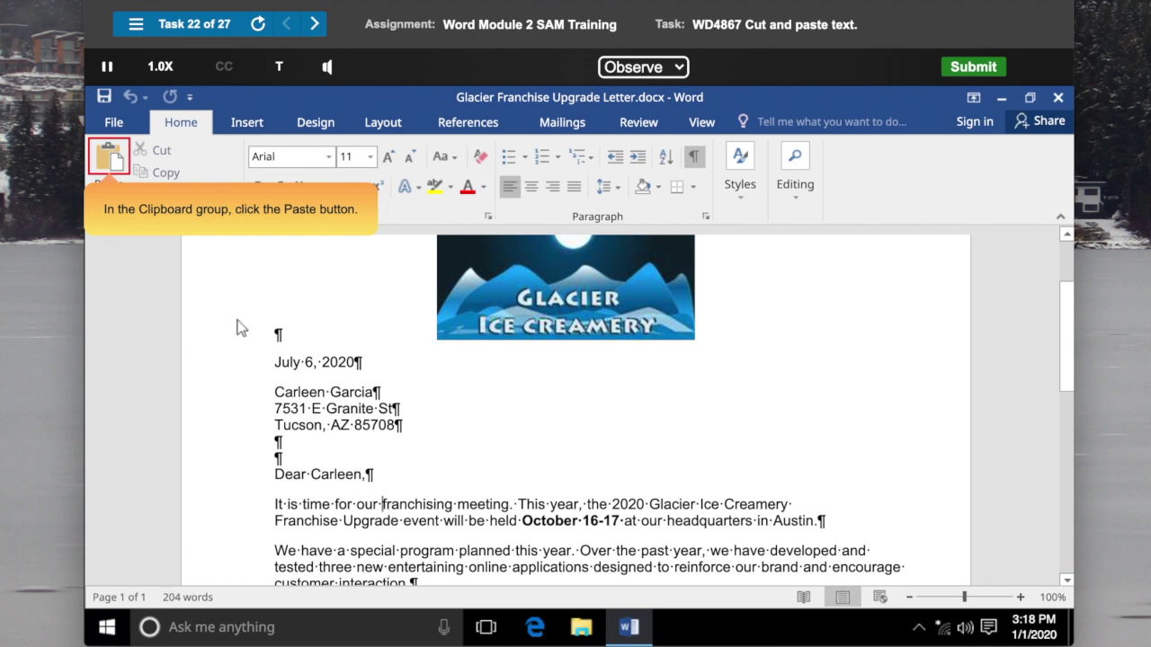
{"action": "left_click", "coordinate": [109, 158]}
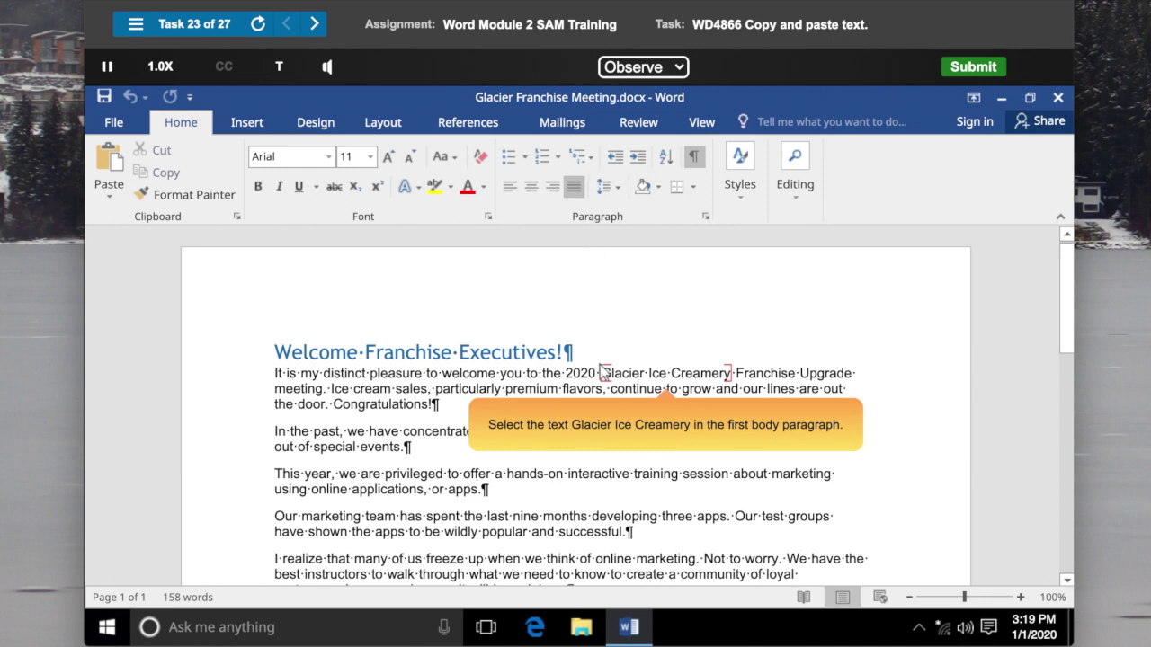
Copy 'Glacier Ice Creamery' from the first paragraph and paste it into the empty final paragraph.
{"action": "left_click_drag", "start_coordinate": [601, 373], "coordinate": [735, 382]}
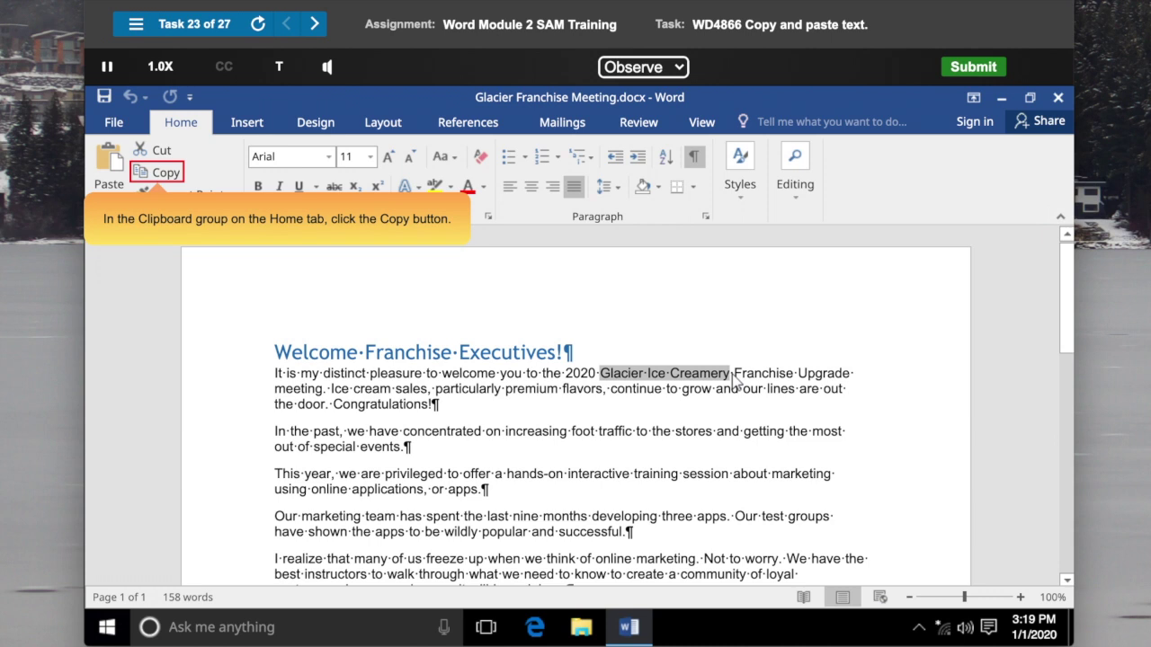
{"action": "left_click", "coordinate": [164, 174]}
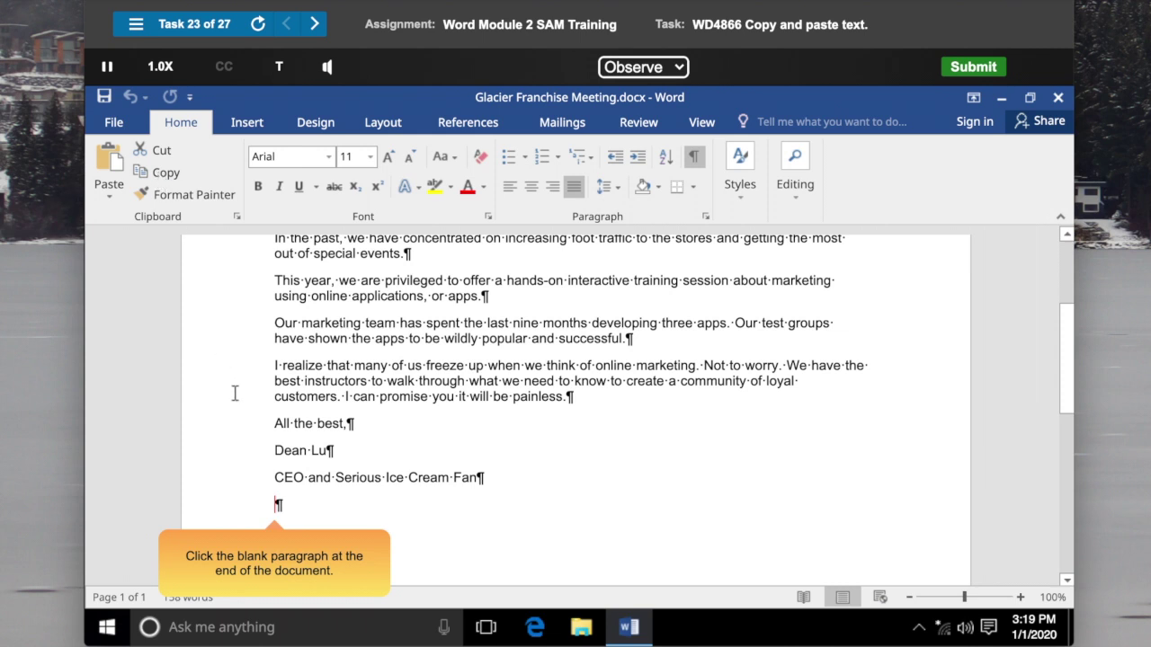
{"action": "left_click", "coordinate": [275, 504]}
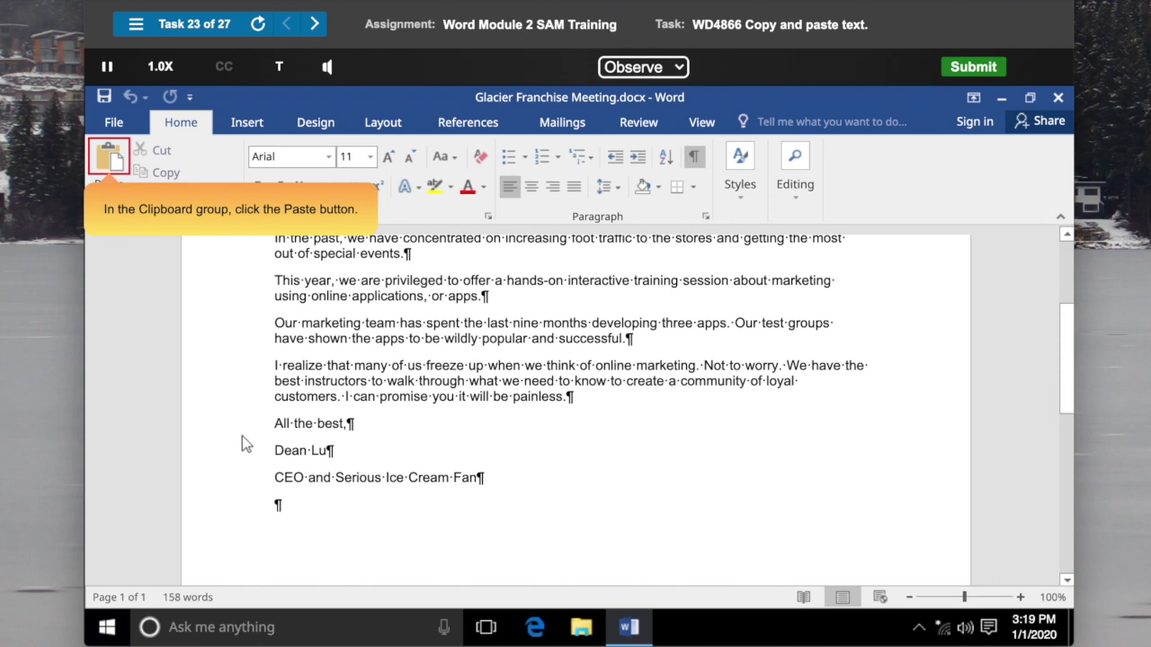
{"action": "left_click", "coordinate": [108, 158]}
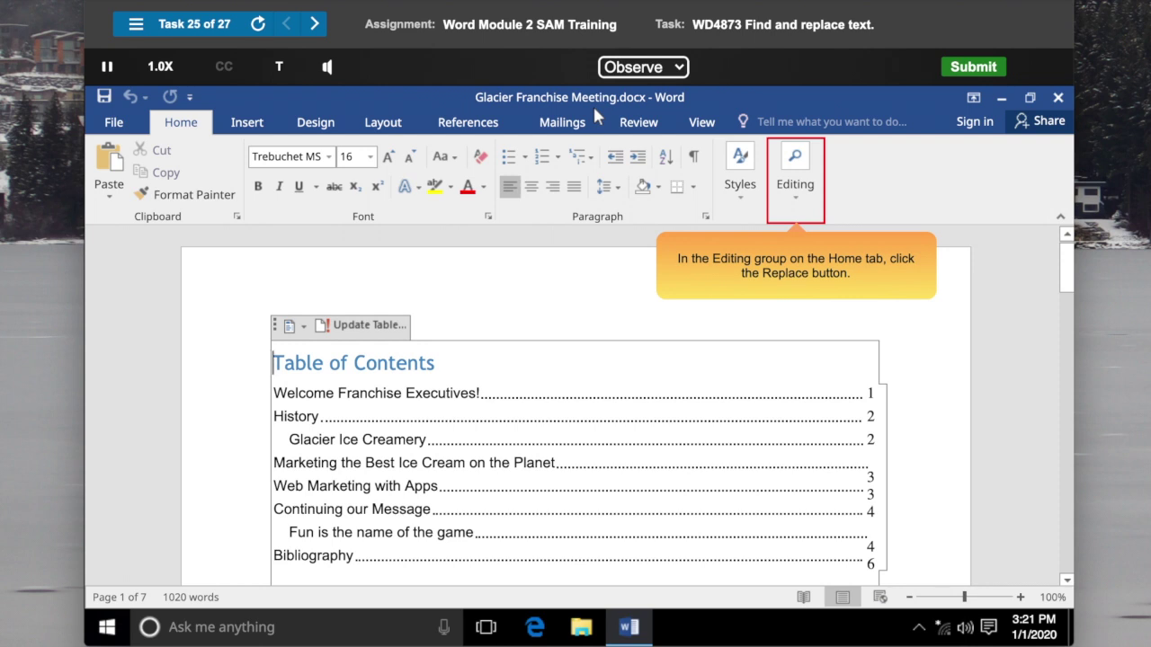
Use Find and Replace to change all six instances of 'web' to 'online', then close it.
{"action": "left_click", "coordinate": [796, 187]}
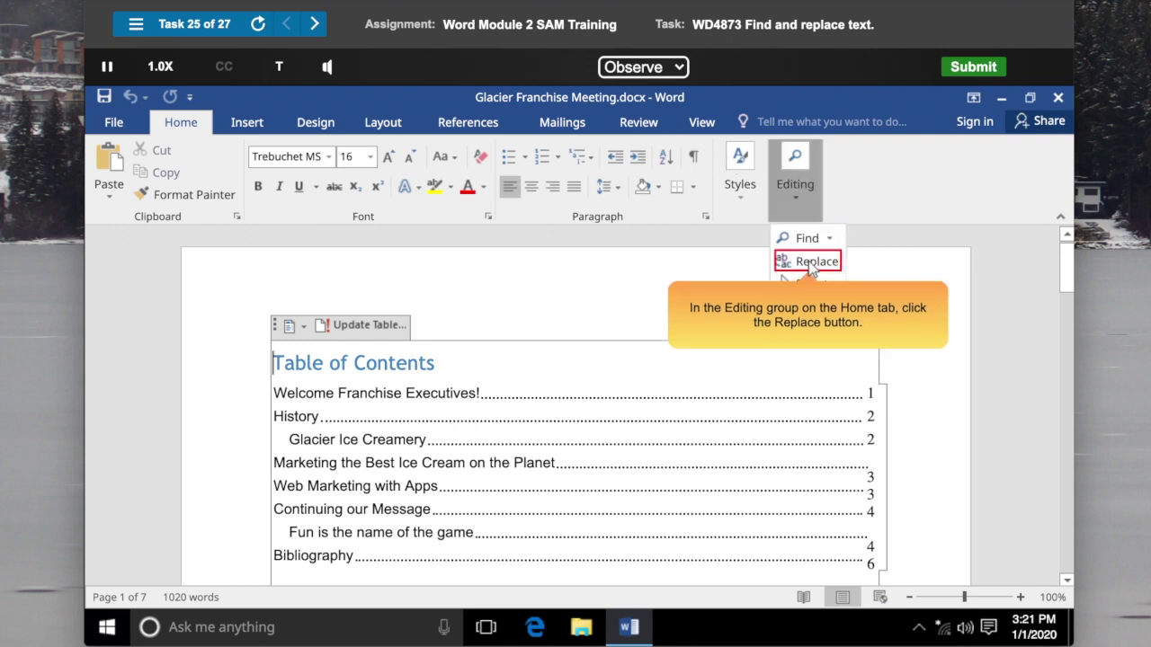
{"action": "left_click", "coordinate": [812, 262]}
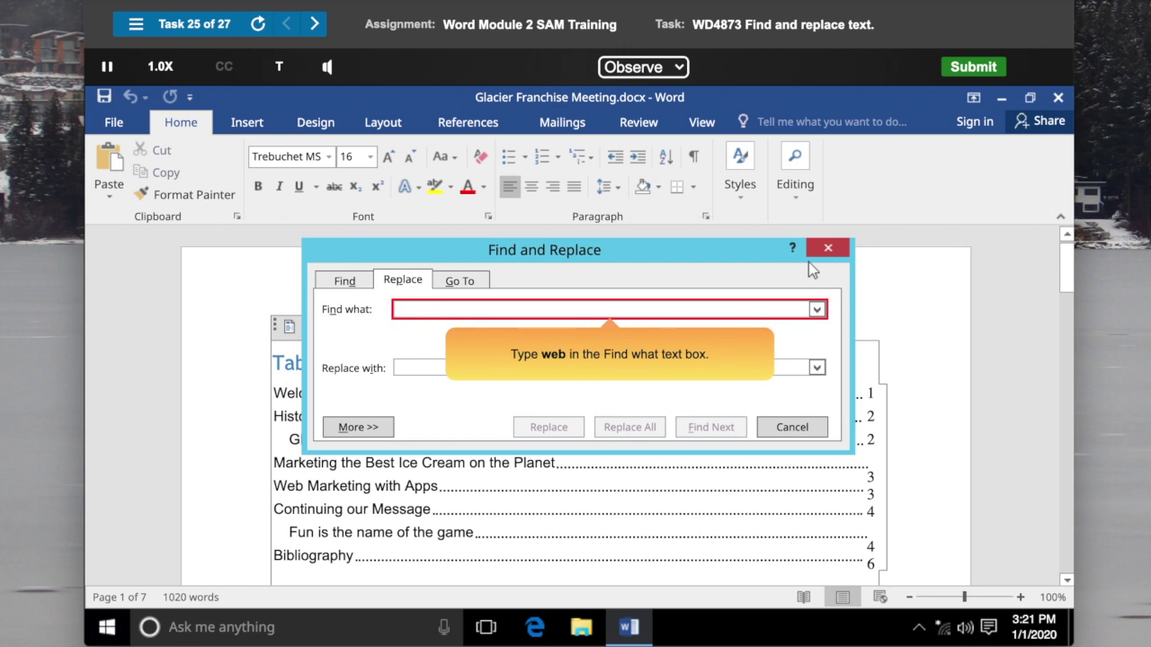
{"action": "type", "text": "web"}
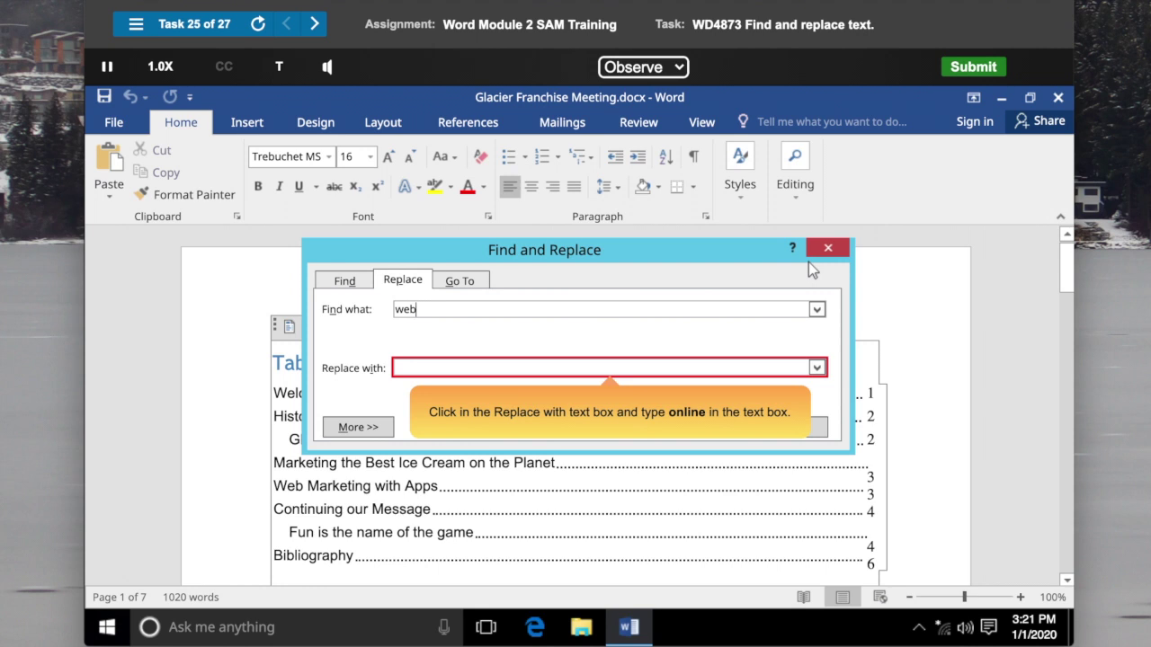
{"action": "left_click", "coordinate": [399, 368]}
{"action": "type", "text": "online"}
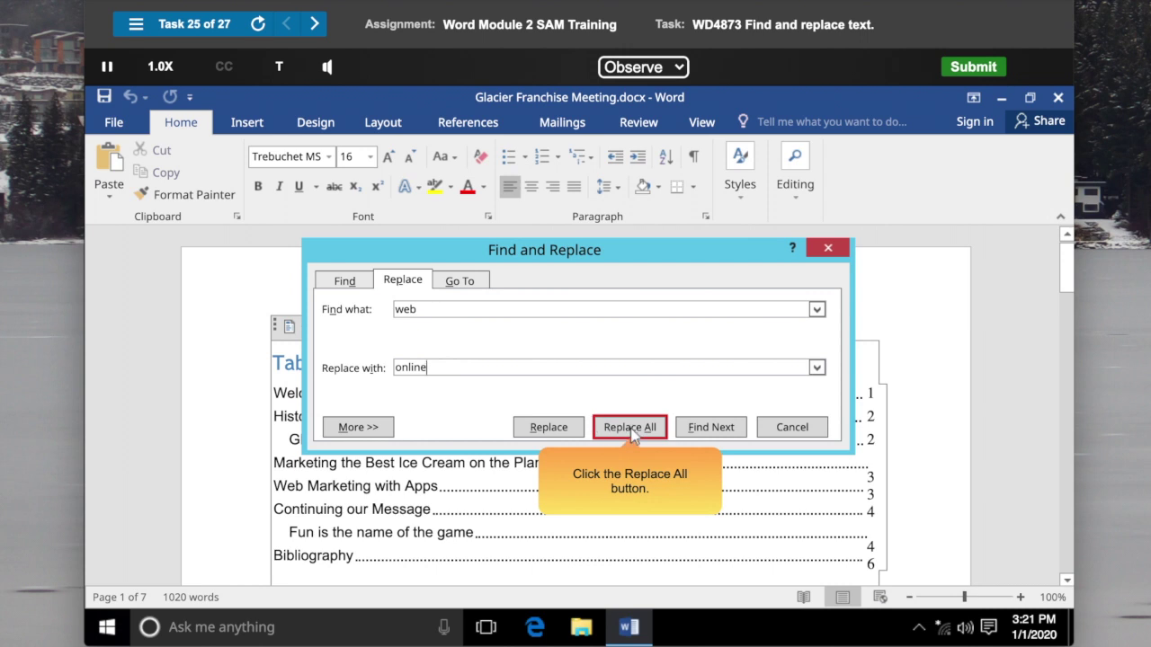
{"action": "left_click", "coordinate": [633, 433]}
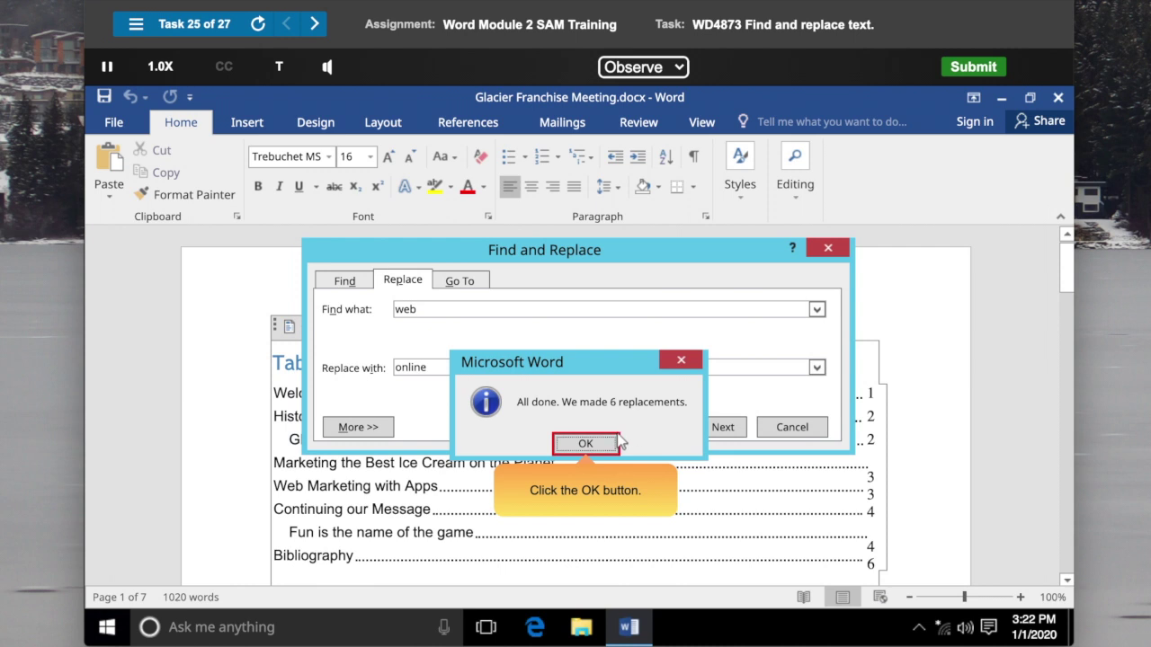
{"action": "left_click", "coordinate": [586, 444]}
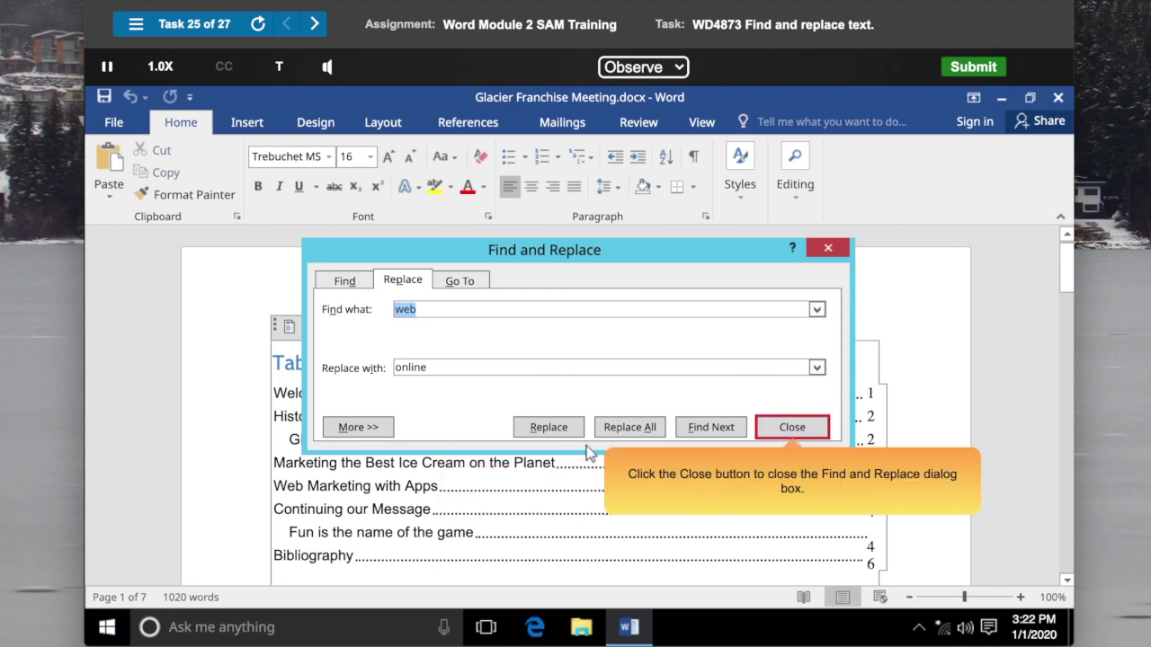
{"action": "left_click", "coordinate": [793, 430]}
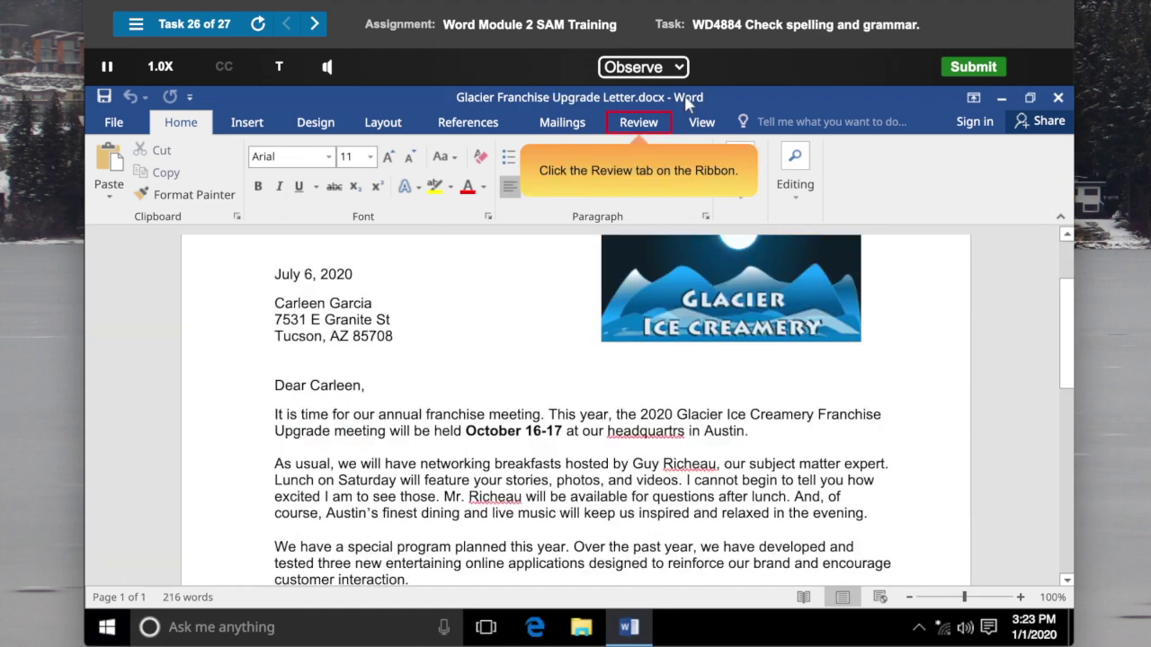
Run Spelling & Grammar from Review, changing 'headquartrs' to 'headquarters' and ignoring all instances of the speaker's surname.
{"action": "left_click", "coordinate": [639, 124]}
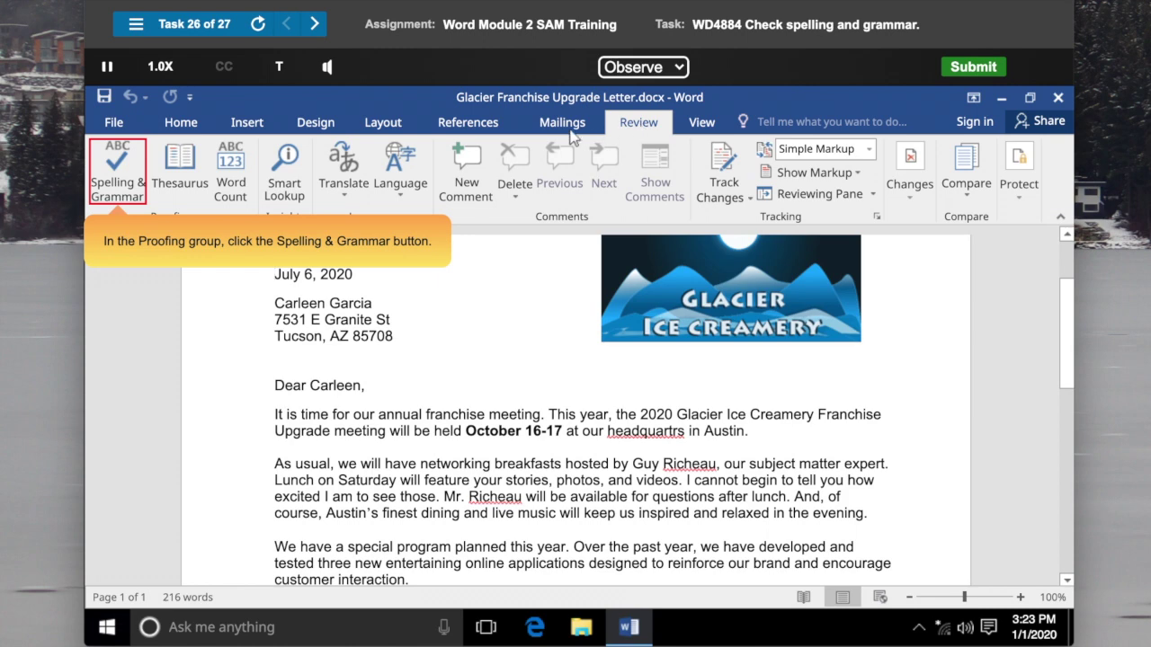
{"action": "left_click", "coordinate": [119, 177]}
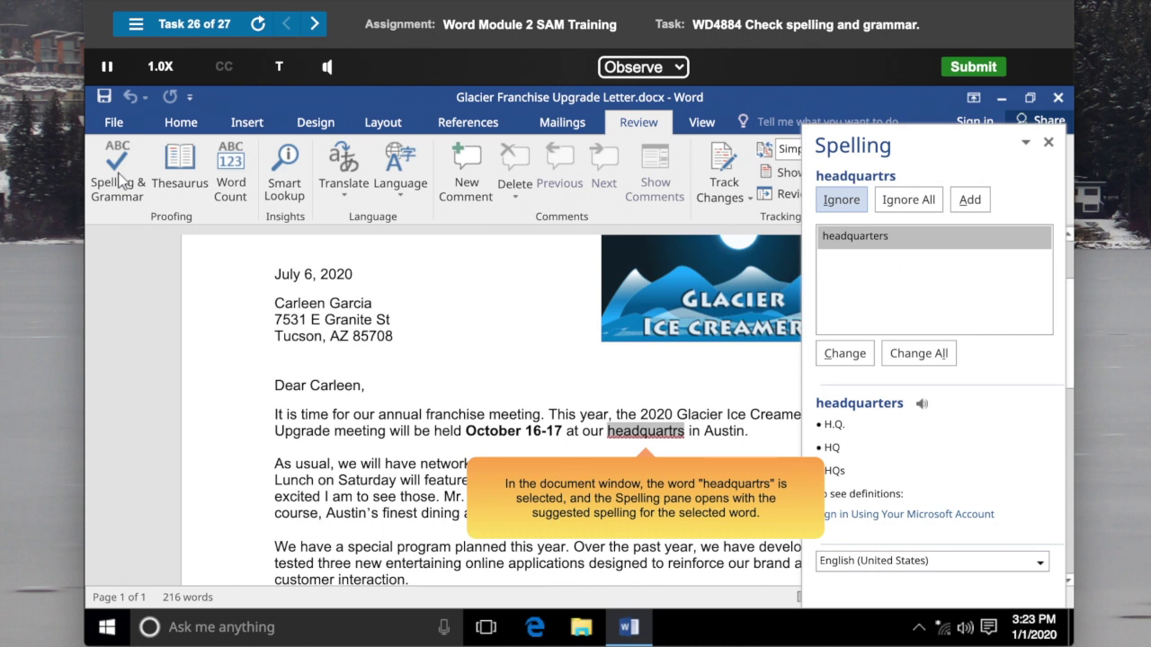
{"action": "left_click", "coordinate": [845, 353]}
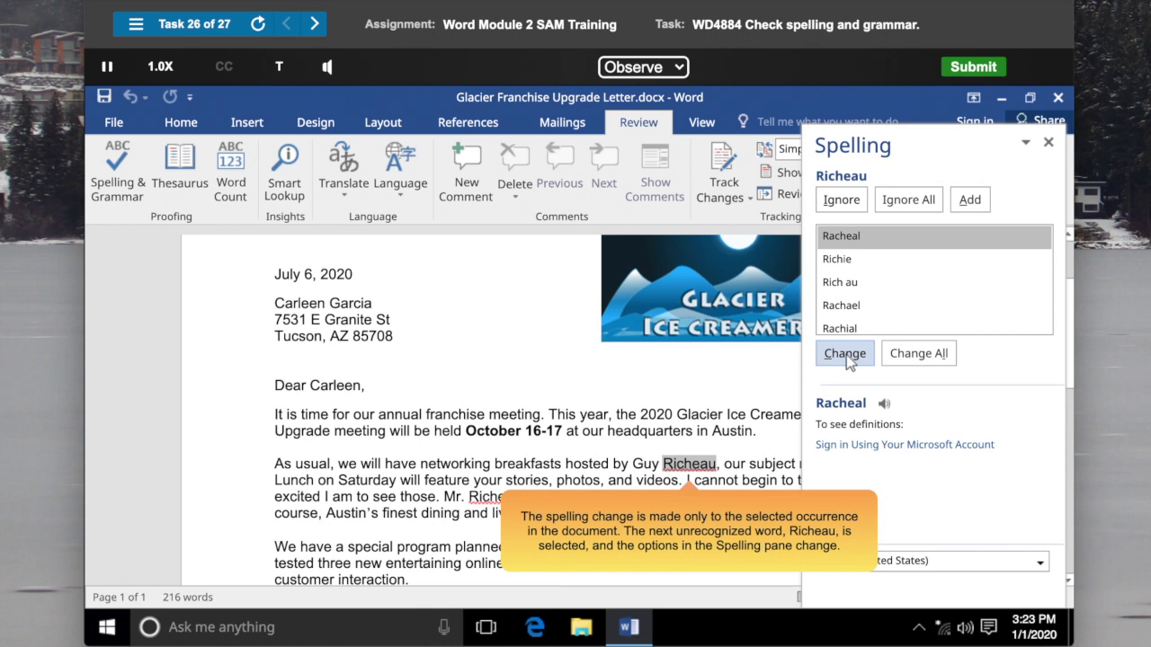
{"action": "left_click", "coordinate": [910, 200]}
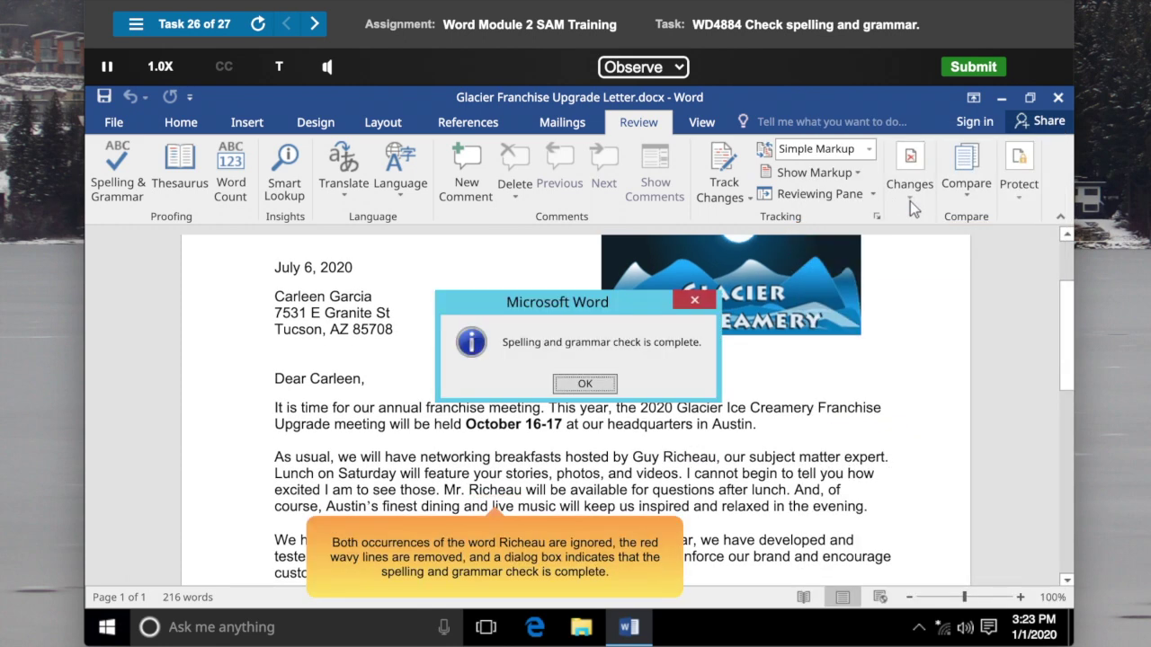